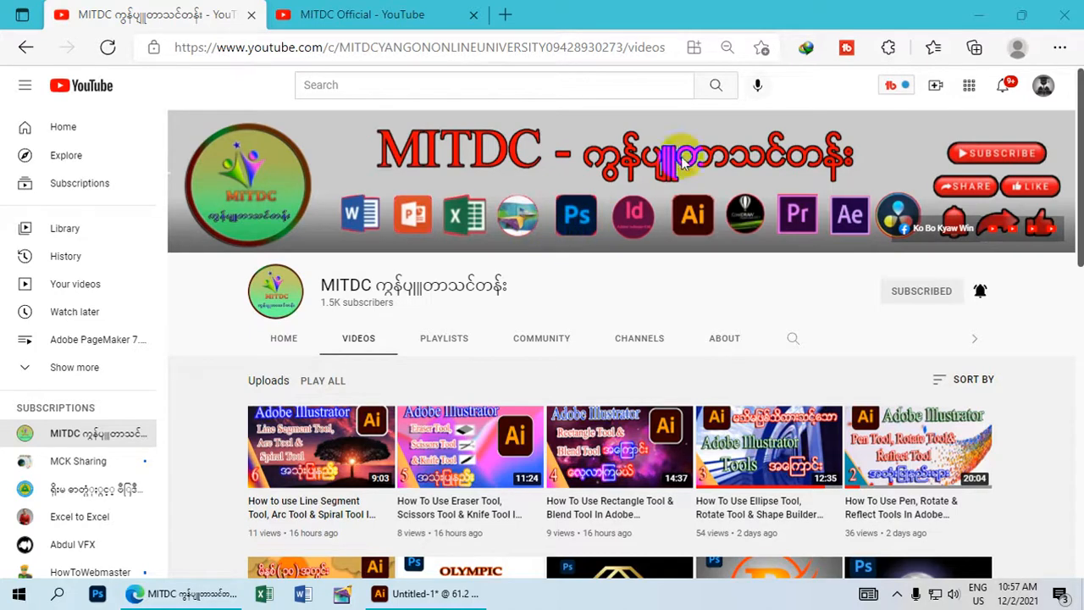
Switch to the Illustrator document and draw a vertical line about 2.86 in long below the tool-name image.
{"action": "left_click", "coordinate": [980, 12]}
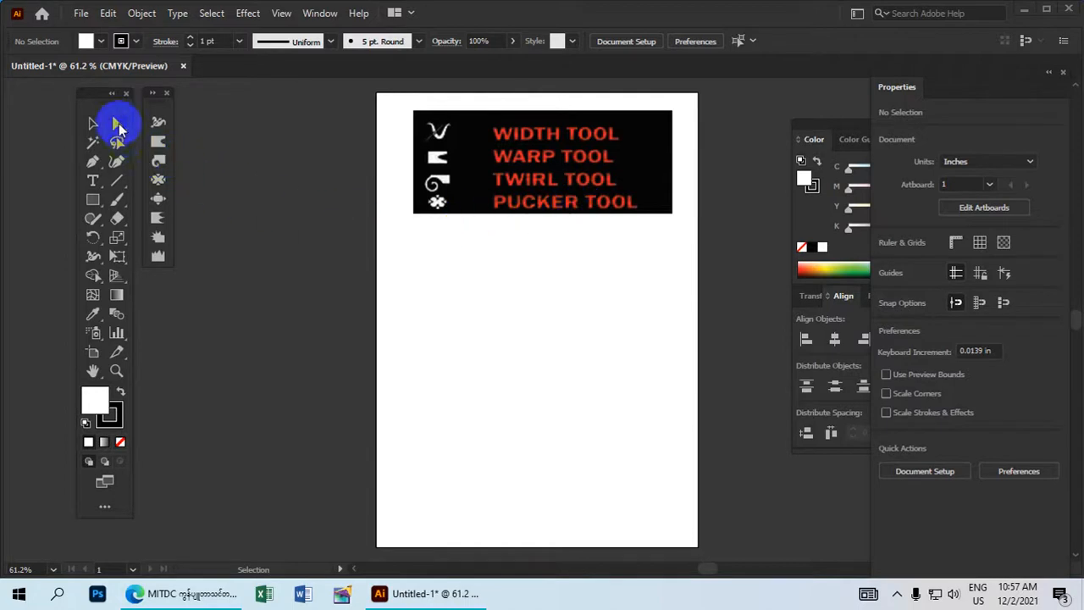
{"action": "left_click", "coordinate": [118, 185]}
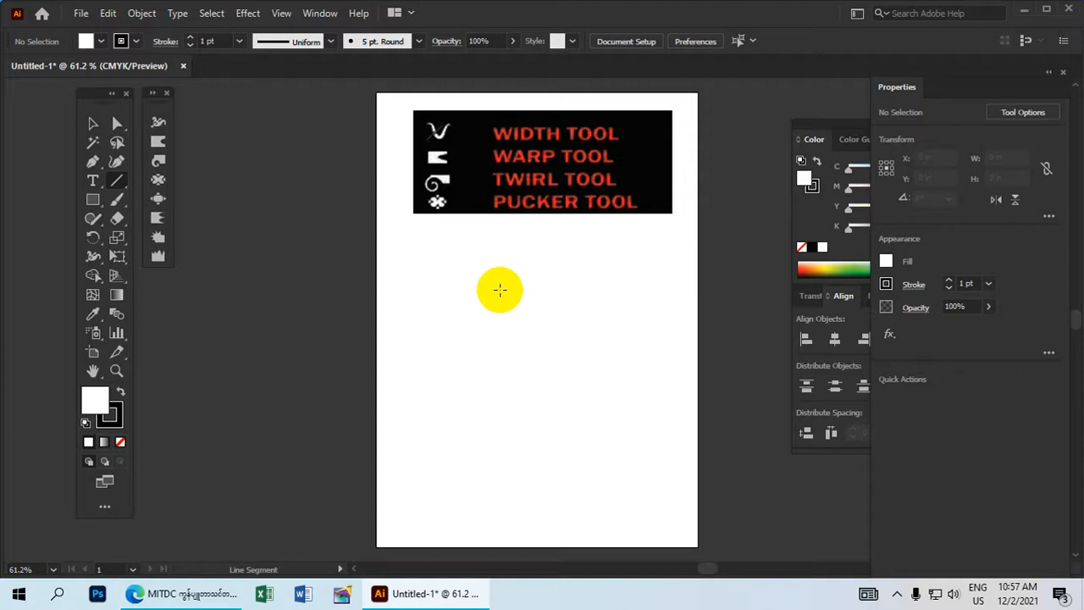
{"action": "left_click_drag", "start_coordinate": [498, 254], "coordinate": [499, 364]}
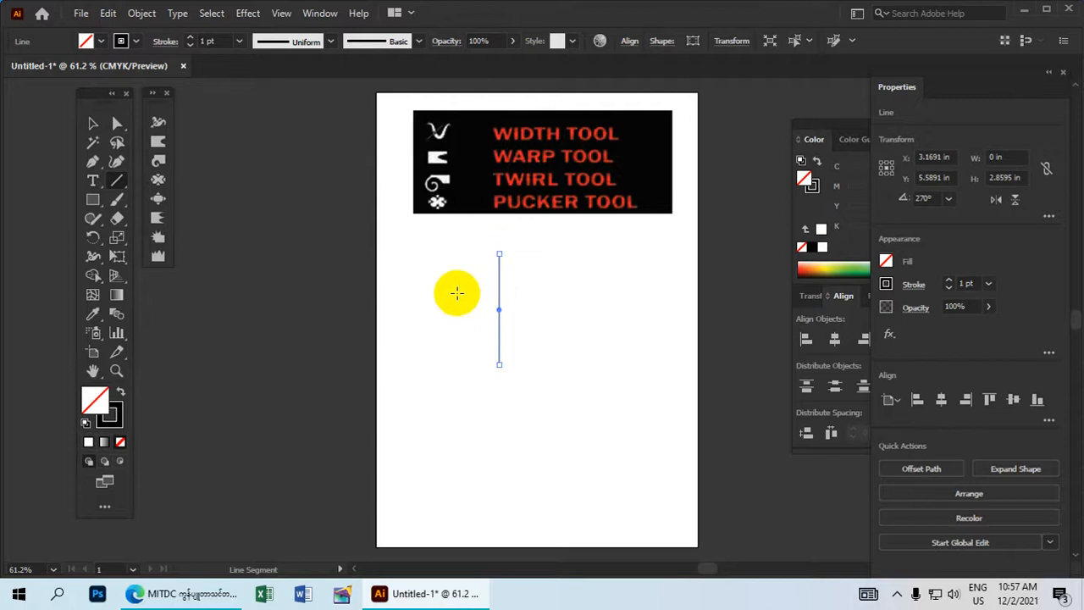
Give the vertical line a CMYK Red stroke with a weight of 3 pt.
{"action": "left_click", "coordinate": [136, 44]}
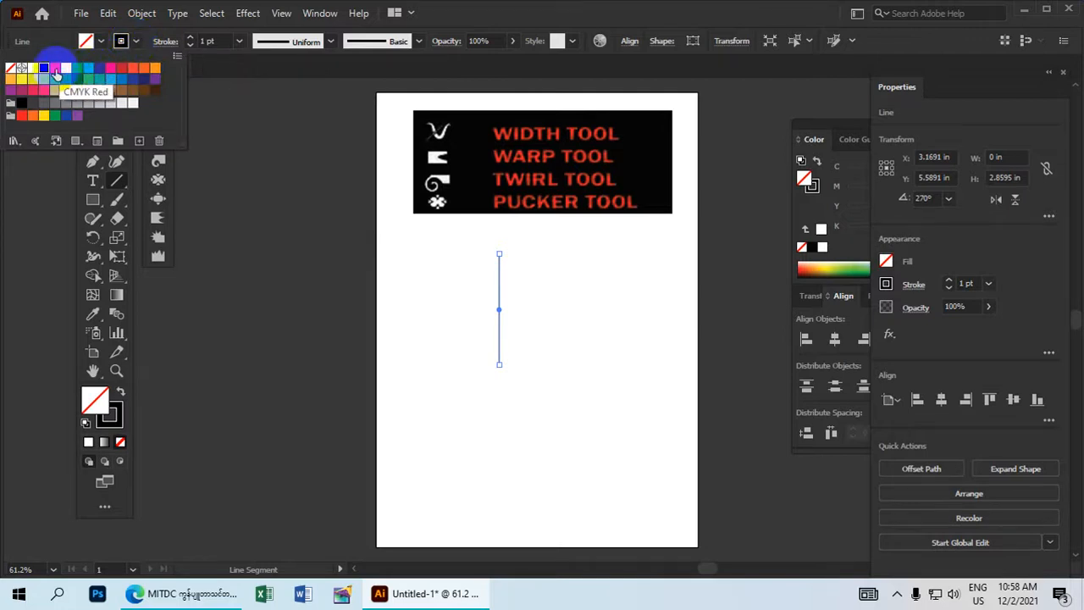
{"action": "left_click", "coordinate": [55, 69]}
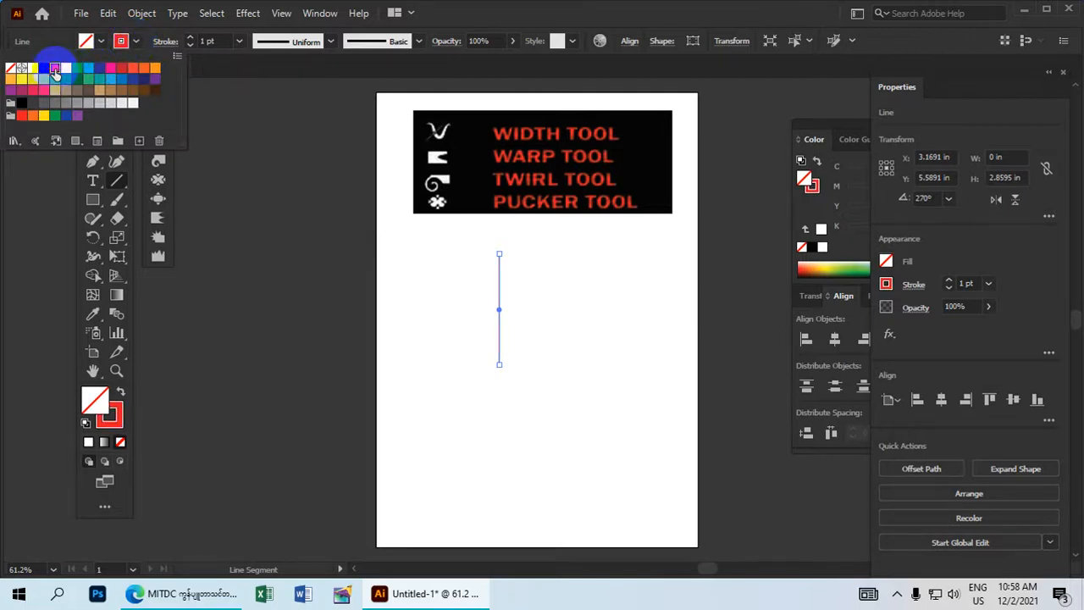
{"action": "left_click", "coordinate": [192, 38]}
{"action": "left_click", "coordinate": [191, 38]}
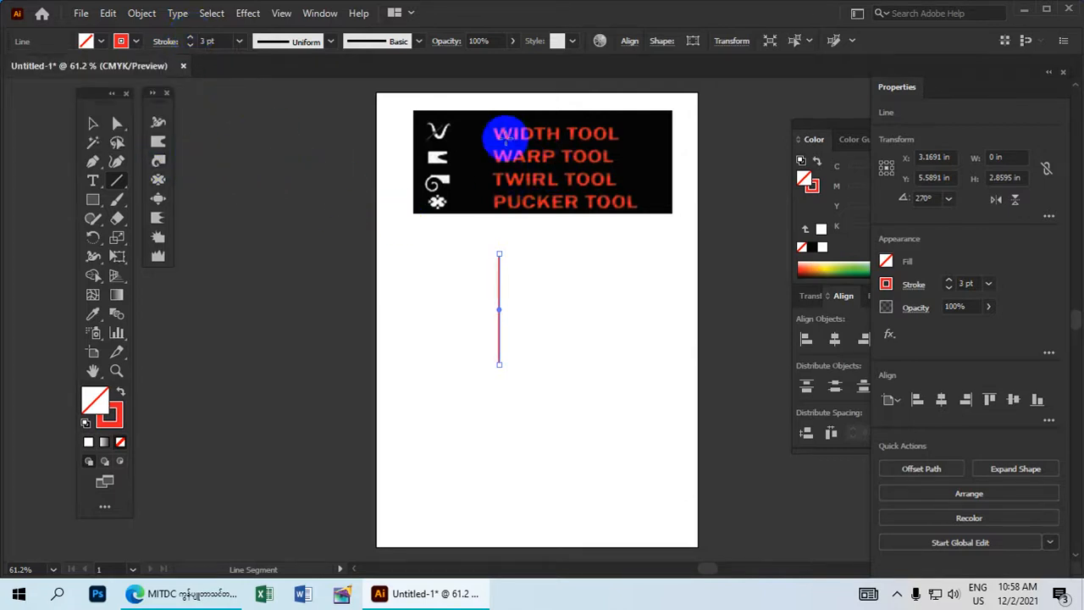
Shape the red line into a goblet with the Width tool, with a wide bowl, a narrow stem and a flared base.
{"action": "left_click", "coordinate": [159, 126]}
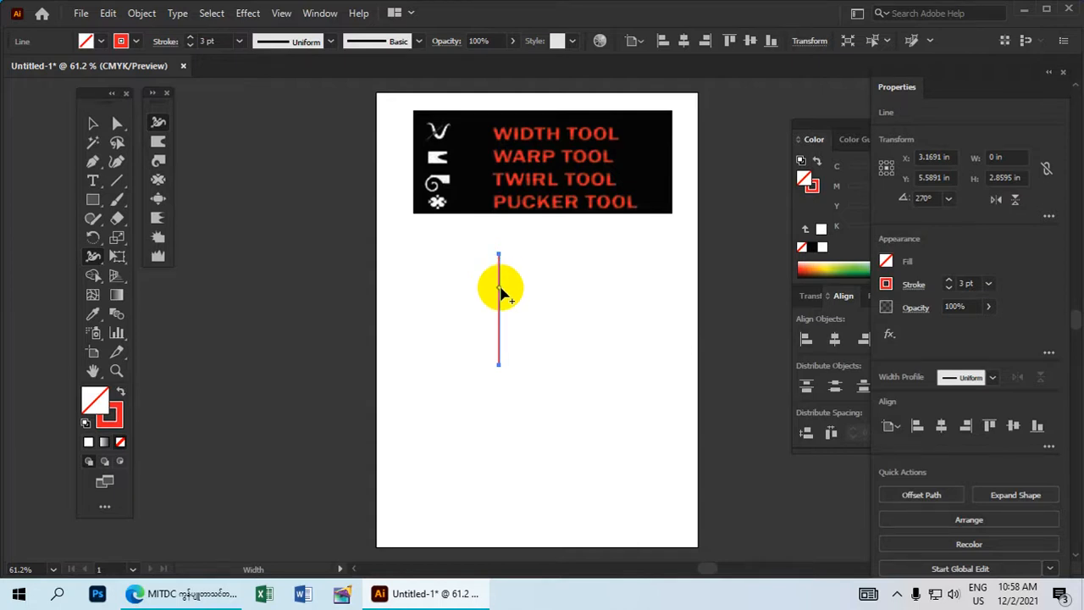
{"action": "mouse_move", "coordinate": [501, 289]}
{"action": "left_mouse_down"}
{"action": "mouse_move", "coordinate": [529, 282]}
{"action": "mouse_move", "coordinate": [529, 271]}
{"action": "mouse_move", "coordinate": [534, 285]}
{"action": "left_mouse_up"}
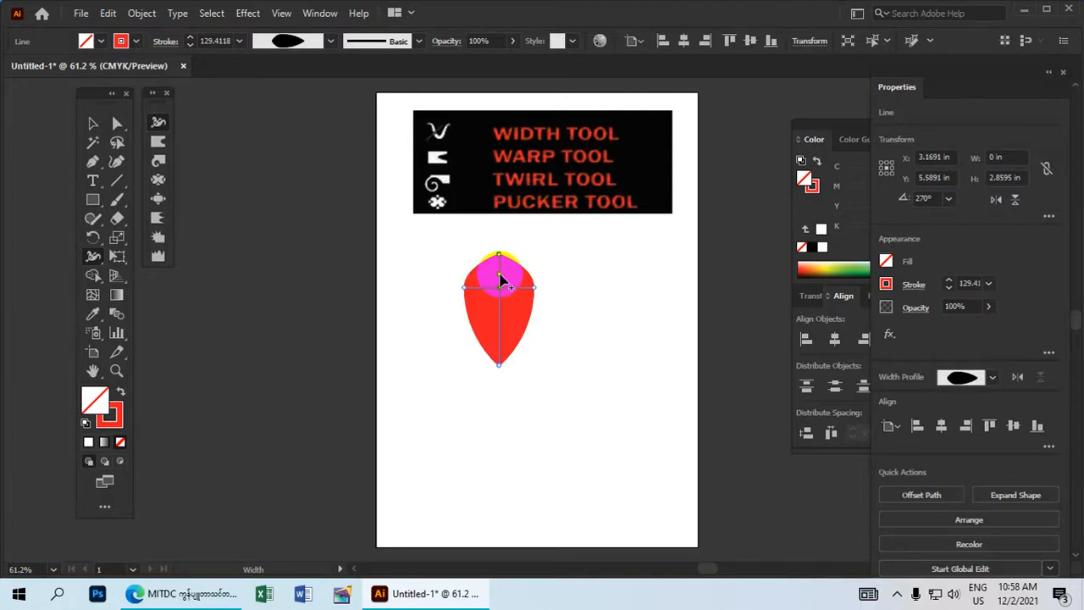
{"action": "mouse_move", "coordinate": [501, 305]}
{"action": "left_mouse_down"}
{"action": "mouse_move", "coordinate": [497, 249]}
{"action": "mouse_move", "coordinate": [505, 266]}
{"action": "left_mouse_up"}
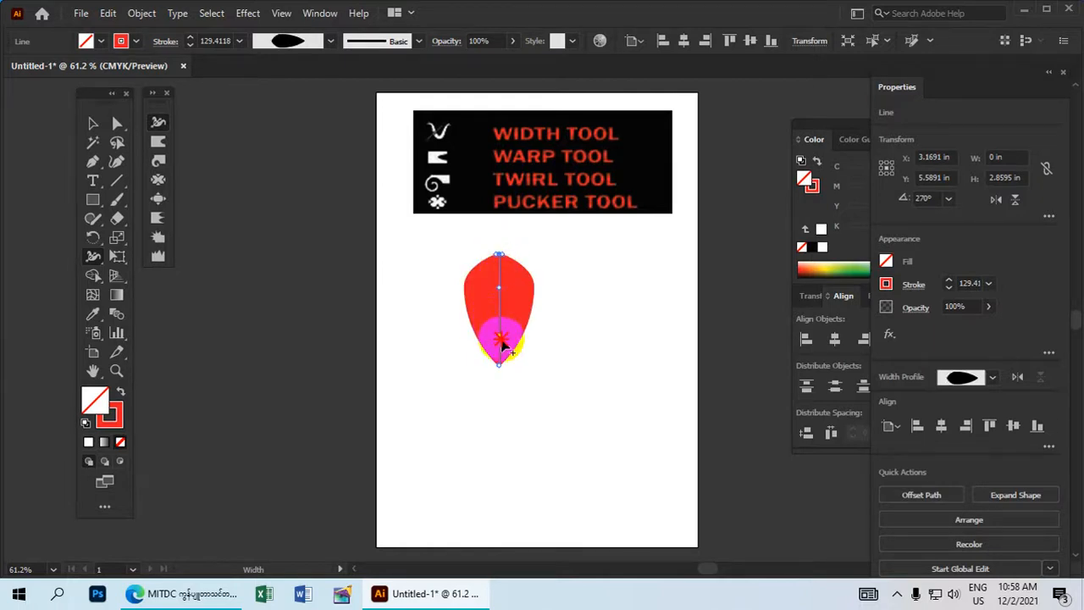
{"action": "left_click_drag", "start_coordinate": [501, 346], "coordinate": [517, 340]}
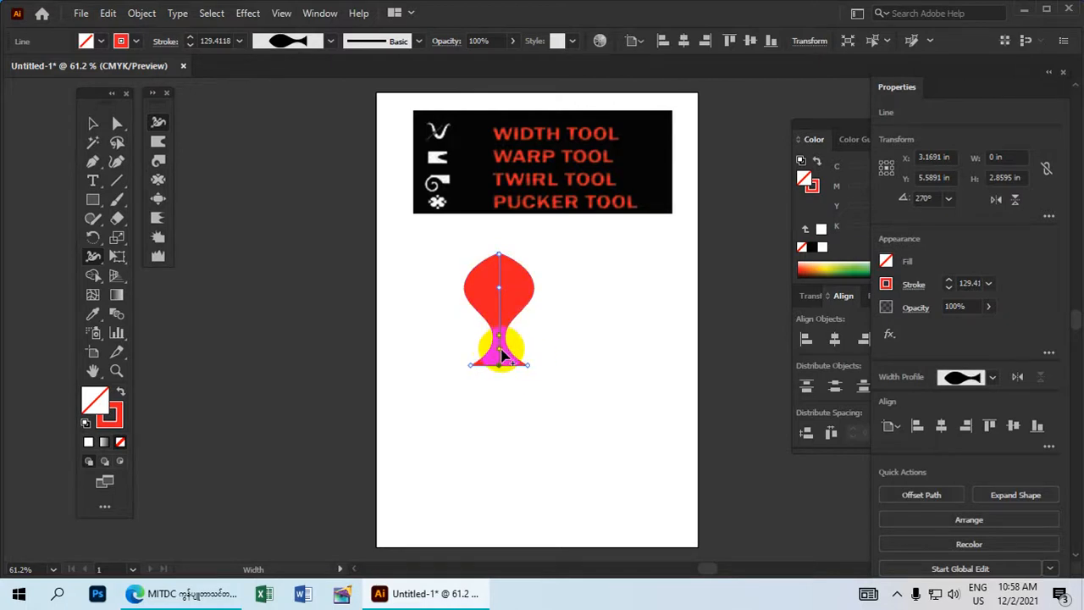
{"action": "mouse_move", "coordinate": [499, 363]}
{"action": "left_mouse_down"}
{"action": "mouse_move", "coordinate": [505, 310]}
{"action": "mouse_move", "coordinate": [500, 324]}
{"action": "mouse_move", "coordinate": [516, 313]}
{"action": "left_mouse_up"}
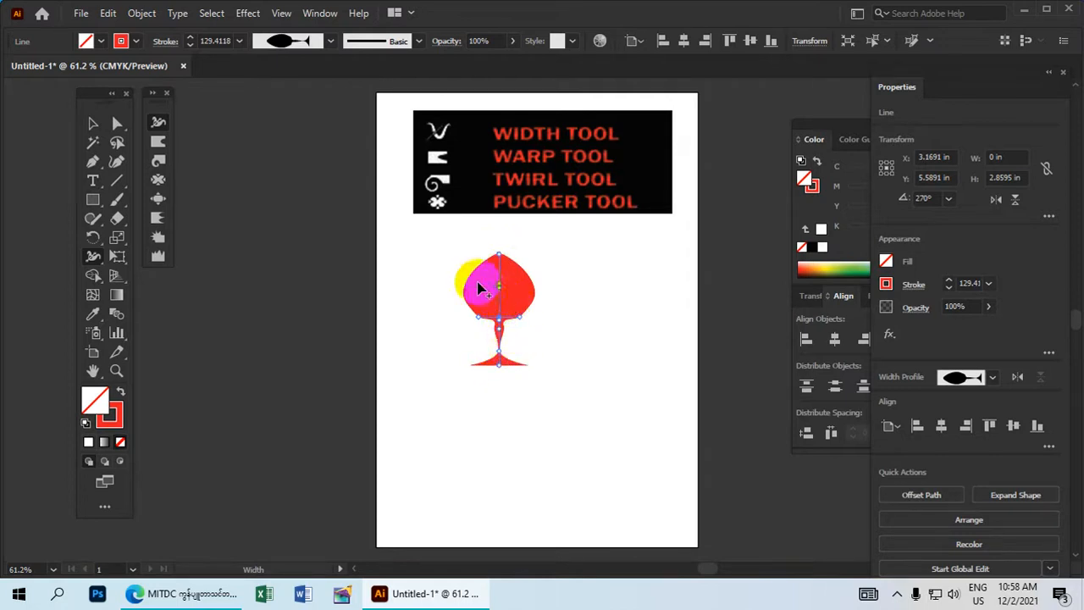
Move the goblet to the right part of the artboard and recolor its stroke light blue.
{"action": "left_click", "coordinate": [93, 121]}
{"action": "left_click_drag", "start_coordinate": [472, 285], "coordinate": [633, 275]}
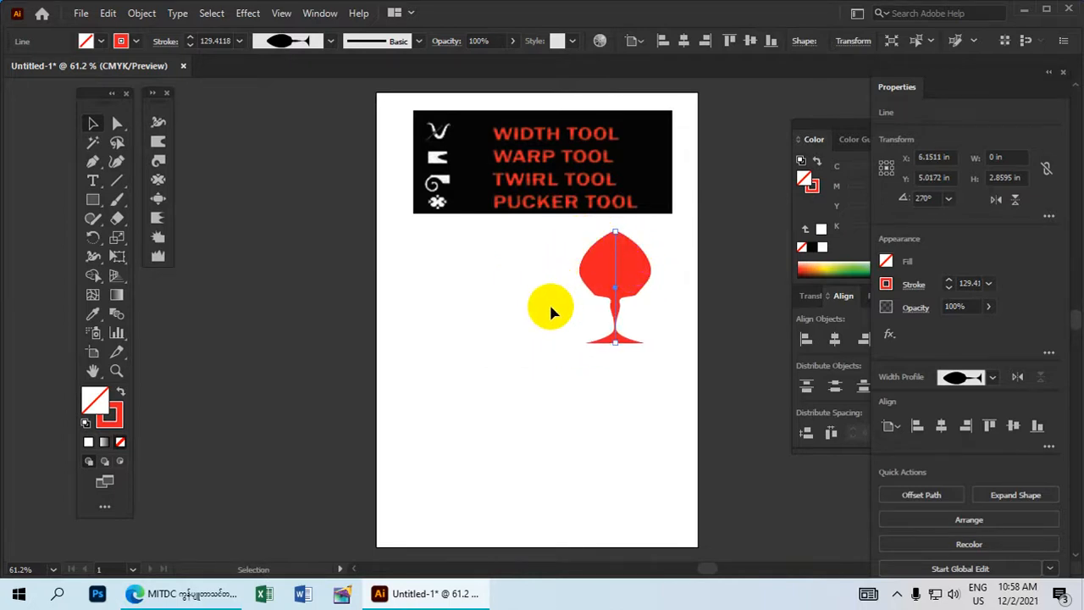
{"action": "left_click", "coordinate": [132, 41]}
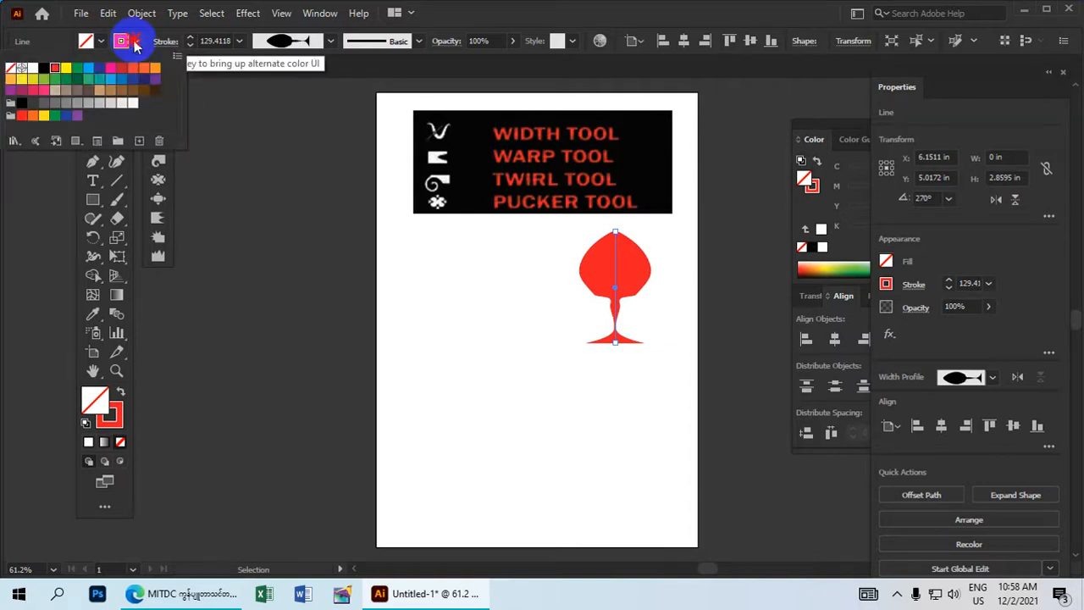
{"action": "left_click", "coordinate": [88, 73]}
{"action": "left_click", "coordinate": [581, 326]}
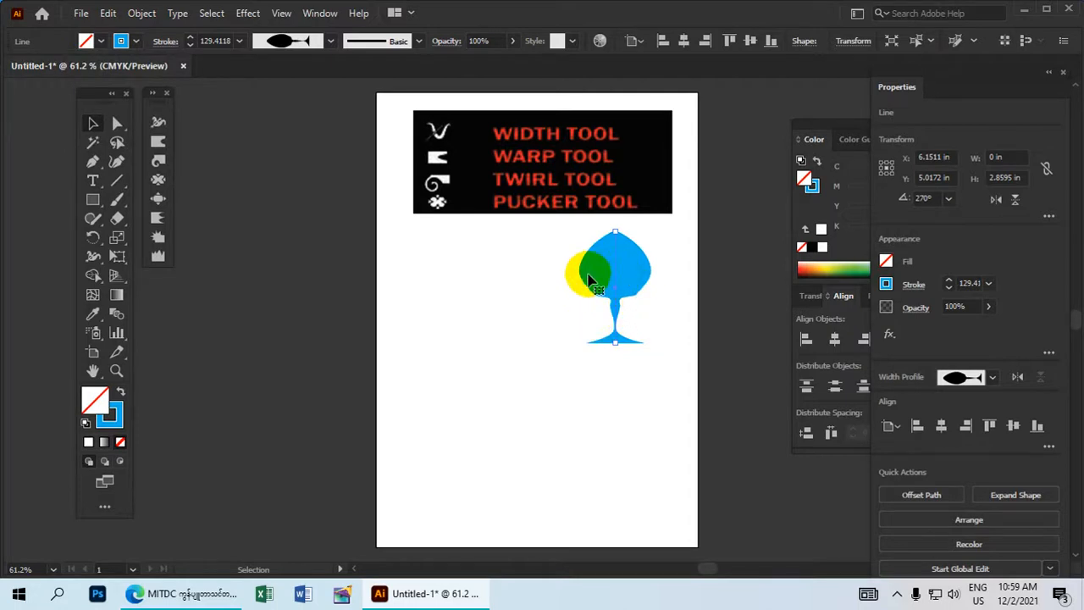
Duplicate the blue goblet to its left and change the copy's stroke color to magenta pink.
{"action": "left_click_drag", "start_coordinate": [601, 279], "coordinate": [525, 262]}
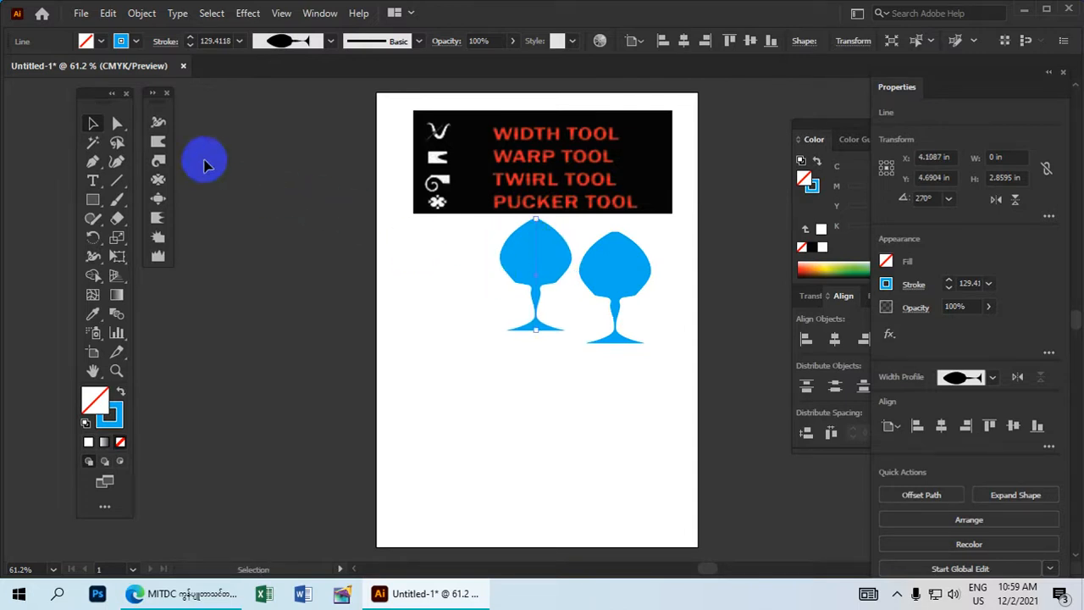
{"action": "left_click", "coordinate": [136, 41]}
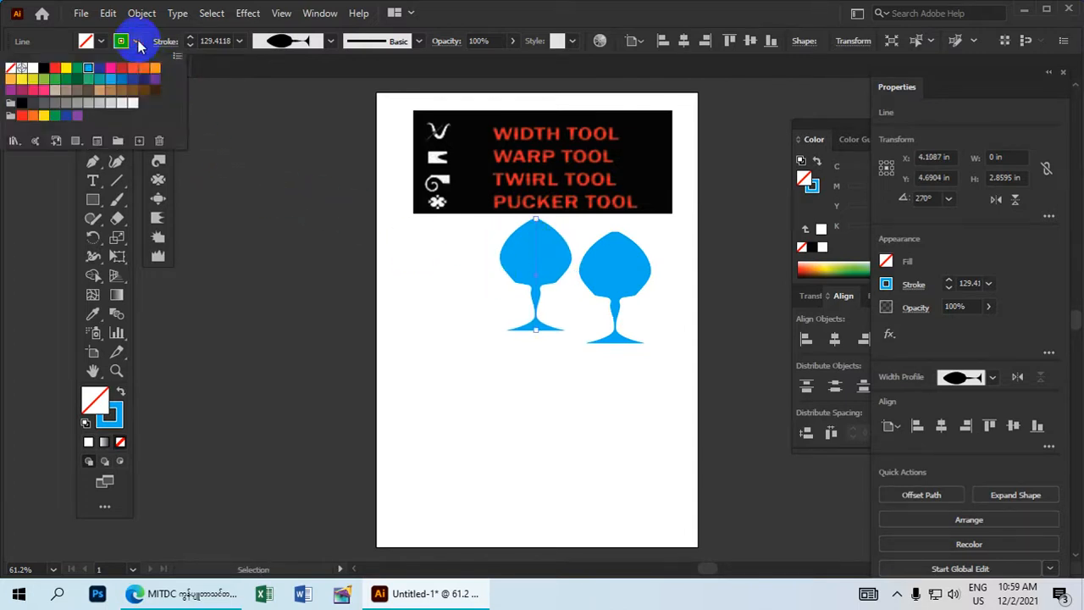
{"action": "left_click", "coordinate": [112, 76]}
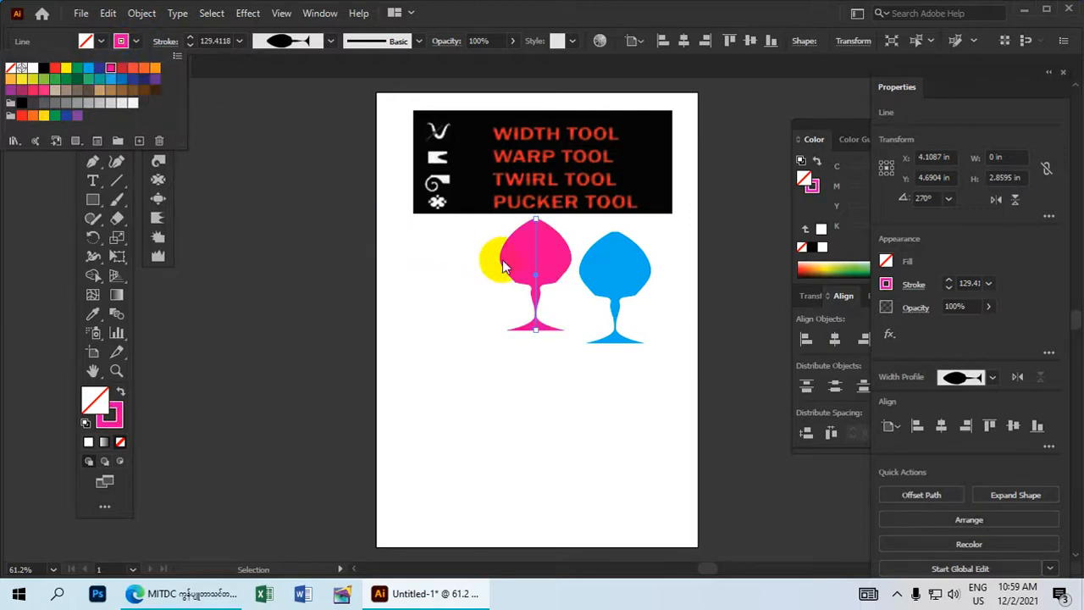
{"action": "left_click_drag", "start_coordinate": [579, 279], "coordinate": [548, 245]}
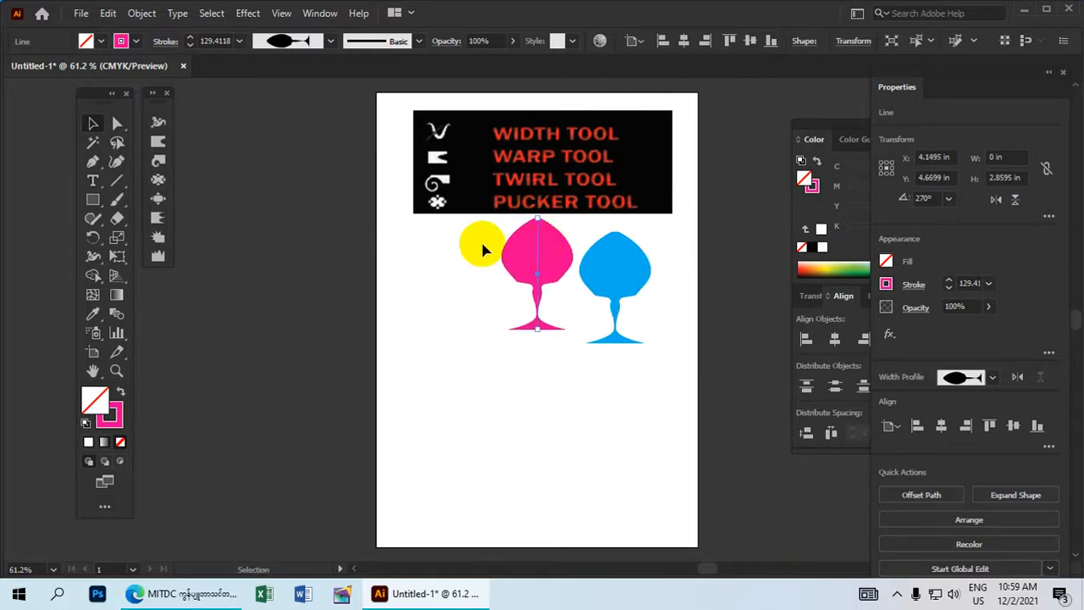
Group the pink and blue goblets and move the group closer to the artboard's right edge.
{"action": "left_click_drag", "start_coordinate": [642, 379], "coordinate": [496, 289]}
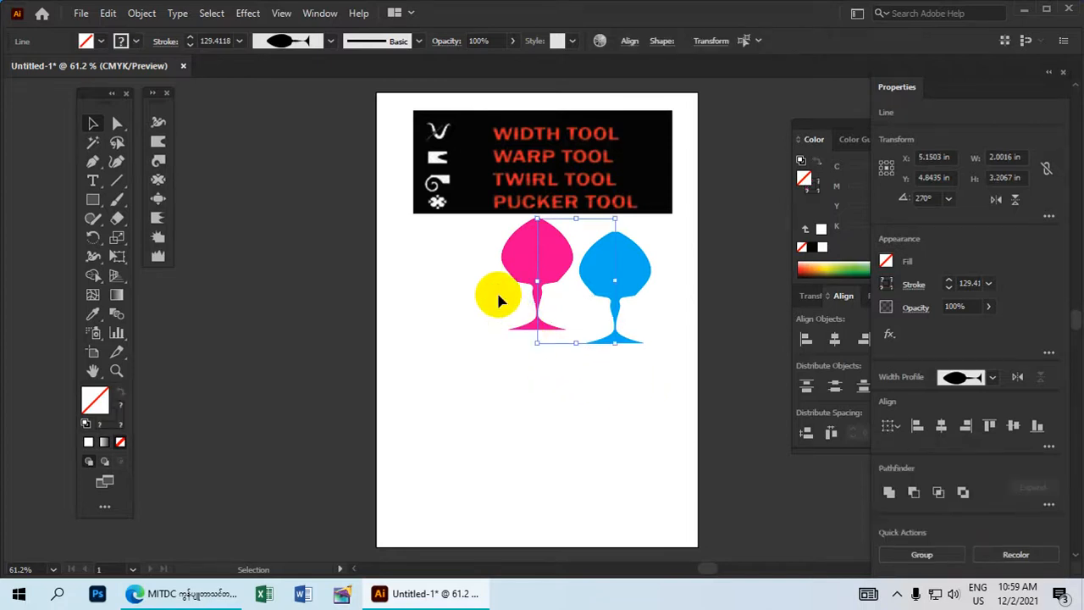
{"action": "key", "text": "ctrl+g"}
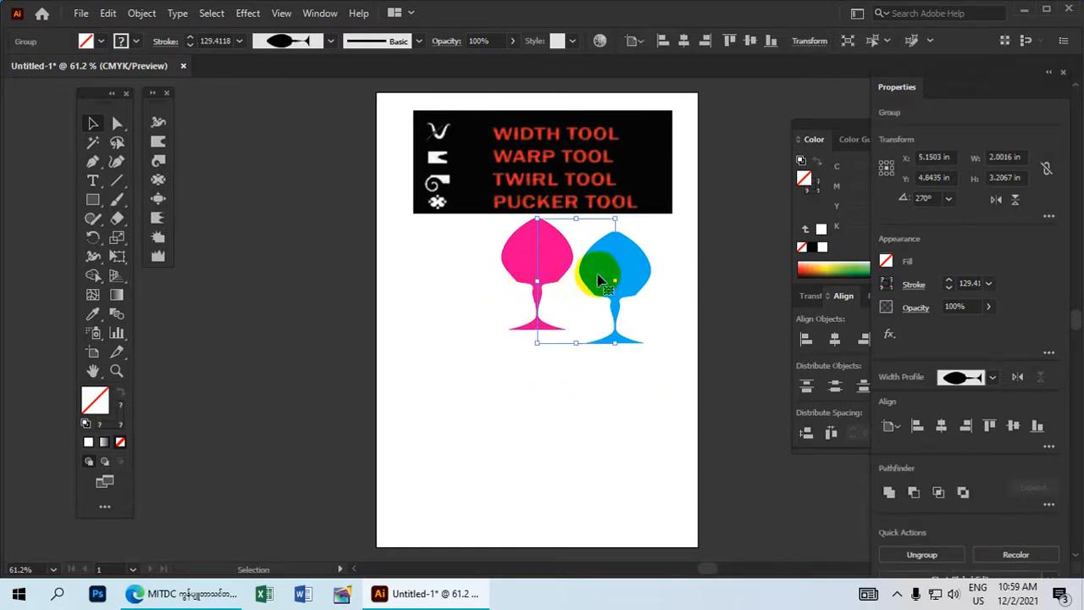
{"action": "left_click_drag", "start_coordinate": [597, 279], "coordinate": [630, 278]}
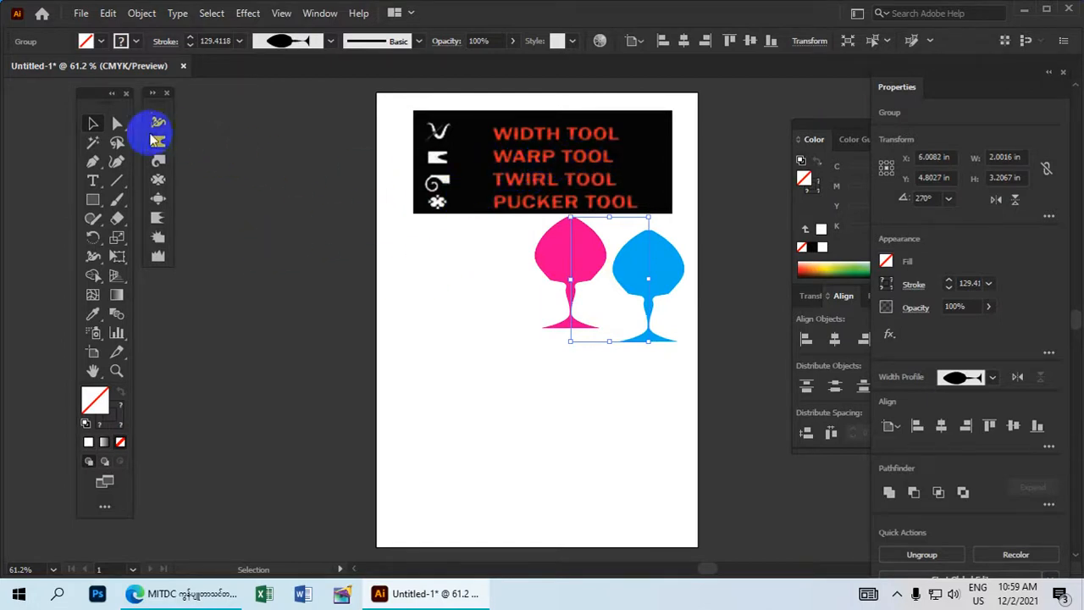
Draw a five-pointed star about 3.21 by 3.05 in below the goblets and fill it with light blue.
{"action": "left_click", "coordinate": [93, 198]}
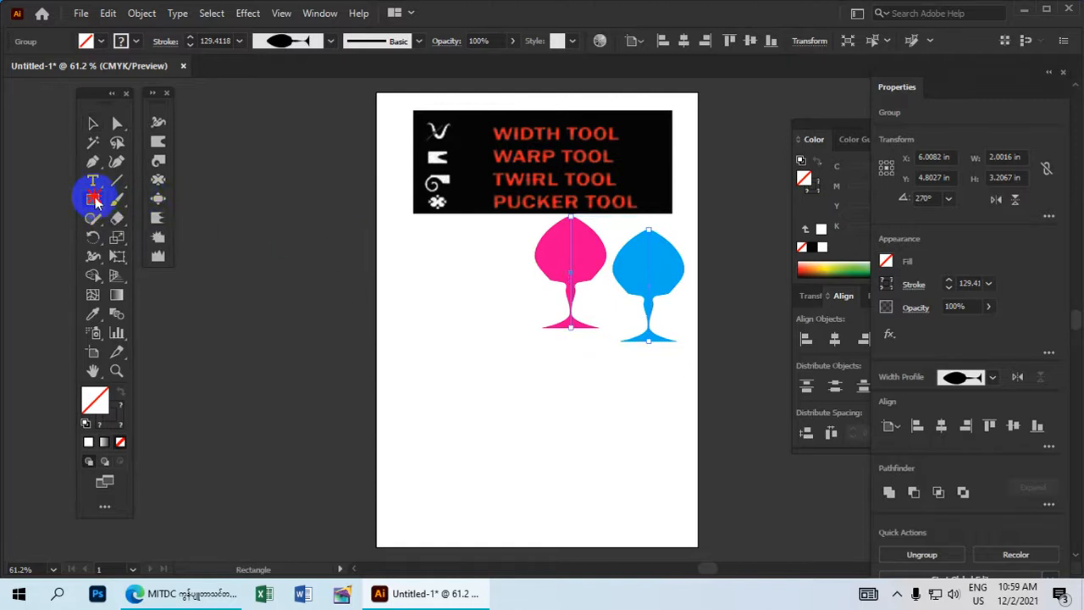
{"action": "left_click", "coordinate": [94, 198]}
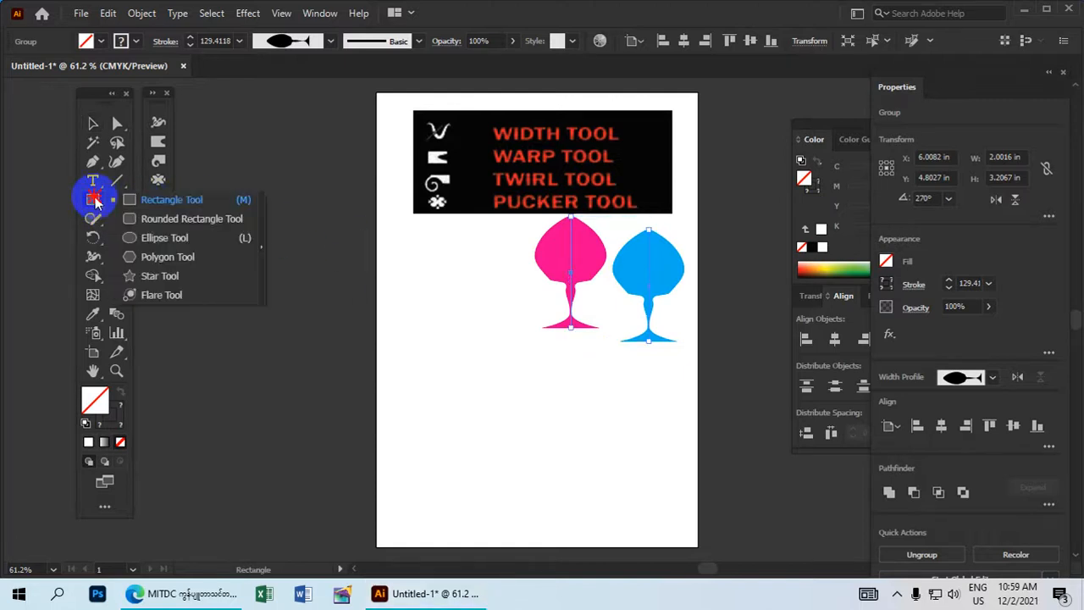
{"action": "left_click", "coordinate": [157, 276]}
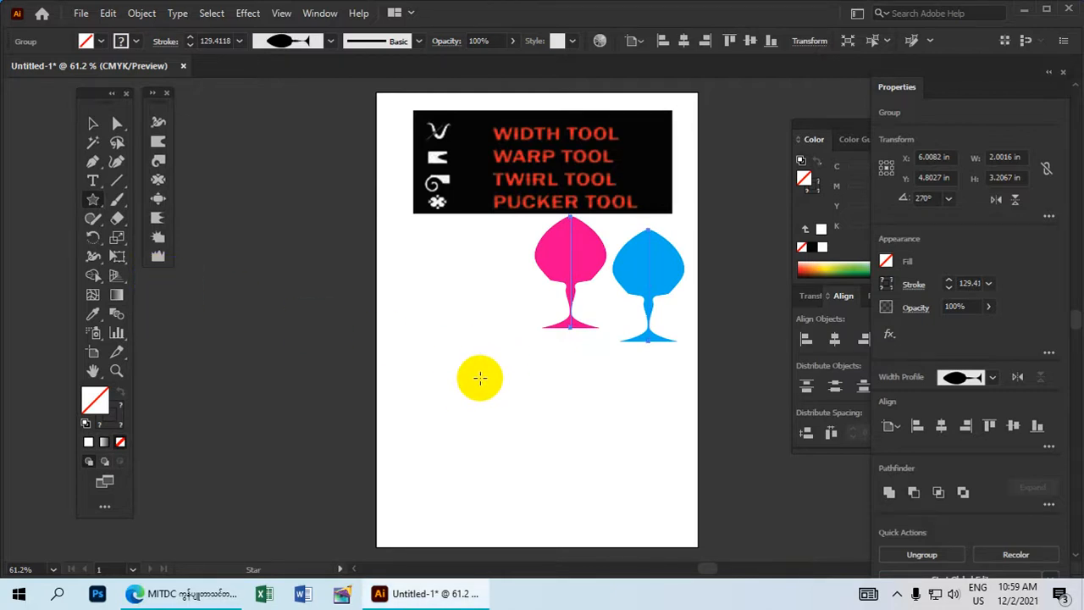
{"action": "left_click_drag", "start_coordinate": [479, 377], "coordinate": [518, 431]}
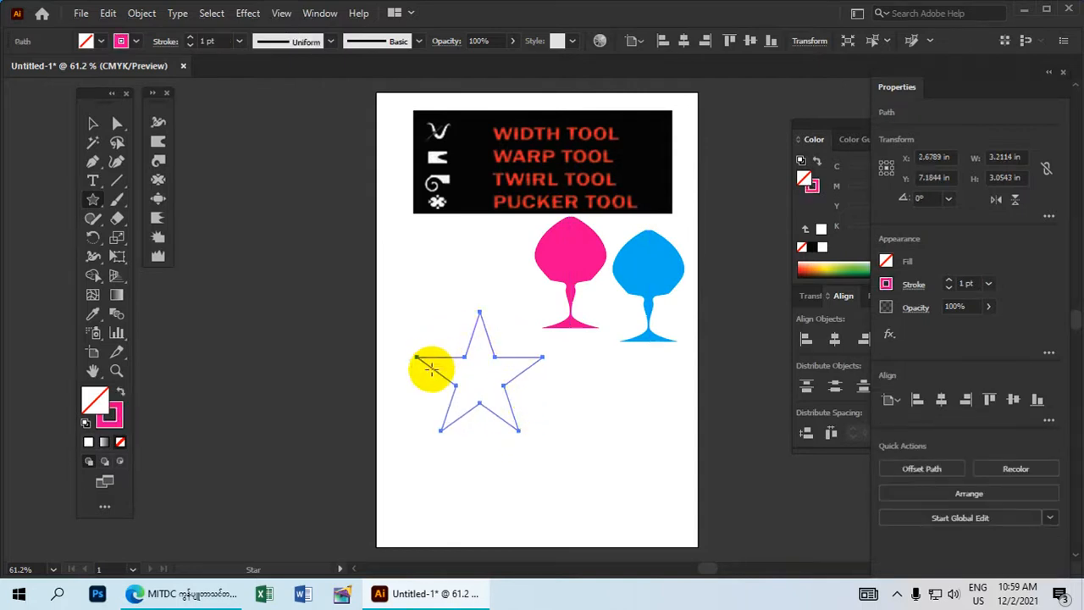
{"action": "left_click", "coordinate": [101, 41]}
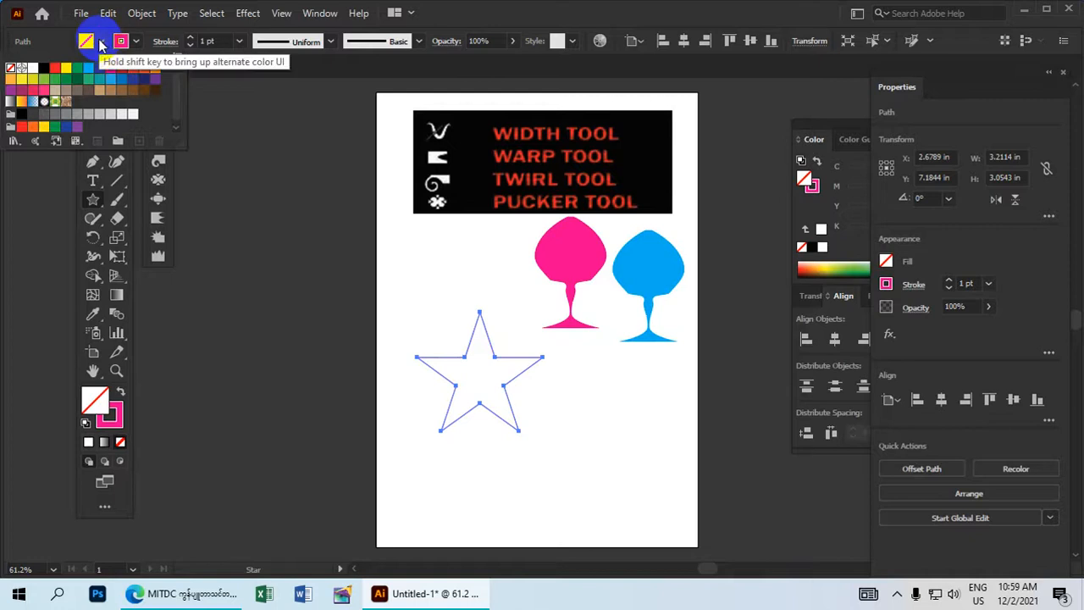
{"action": "left_click", "coordinate": [88, 67]}
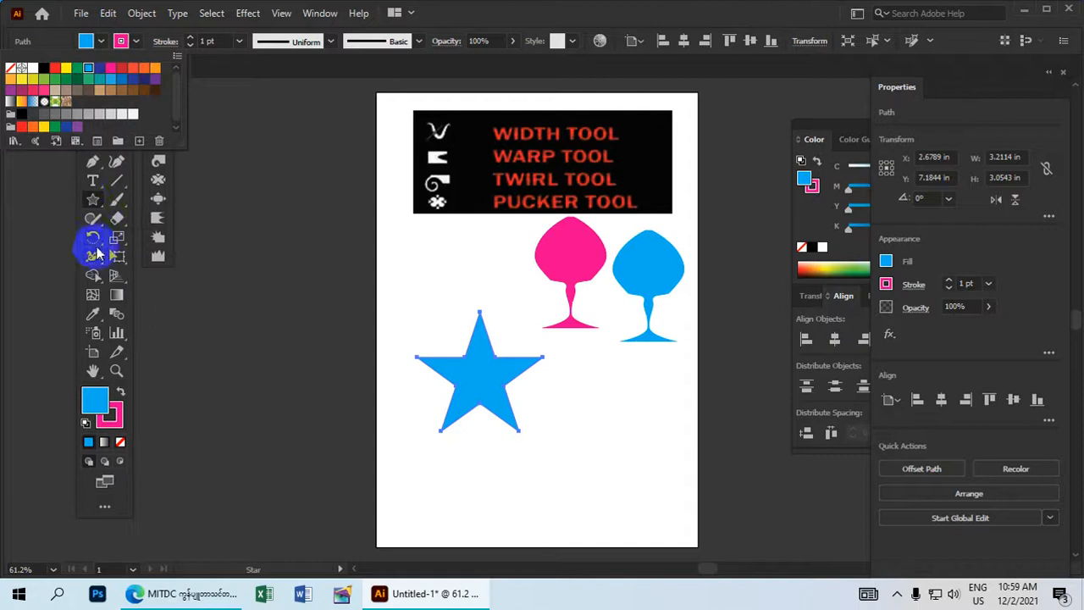
Bend the star's five points outward with the Warp tool to give it a curved starfish shape.
{"action": "left_click", "coordinate": [161, 163]}
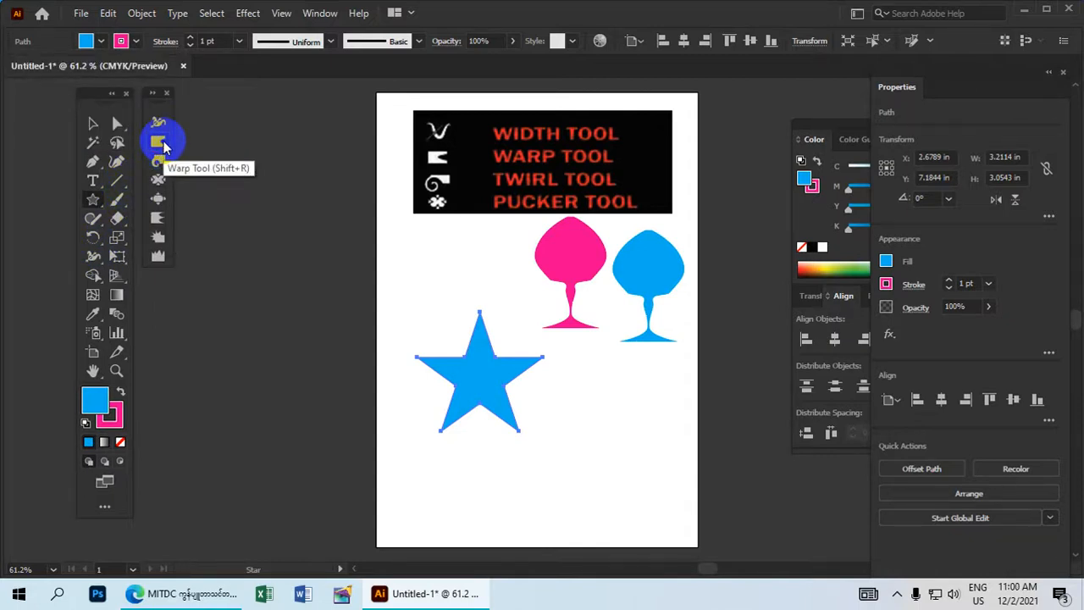
{"action": "left_click", "coordinate": [158, 143]}
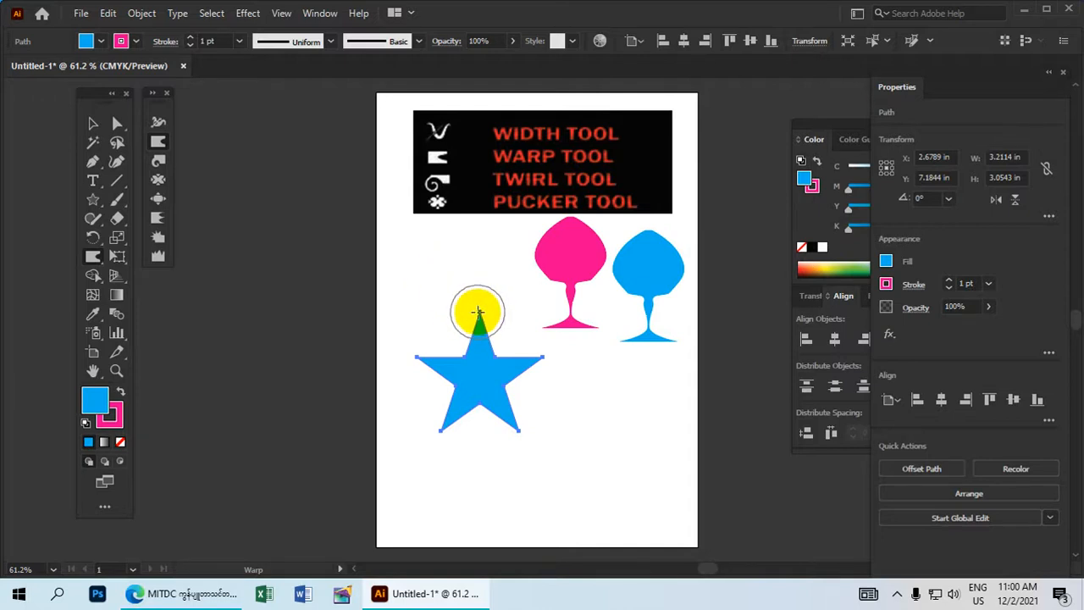
{"action": "mouse_move", "coordinate": [479, 312]}
{"action": "left_mouse_down"}
{"action": "mouse_move", "coordinate": [494, 291]}
{"action": "mouse_move", "coordinate": [528, 286]}
{"action": "mouse_move", "coordinate": [532, 297]}
{"action": "left_mouse_up"}
{"action": "left_click_drag", "start_coordinate": [542, 360], "coordinate": [570, 384]}
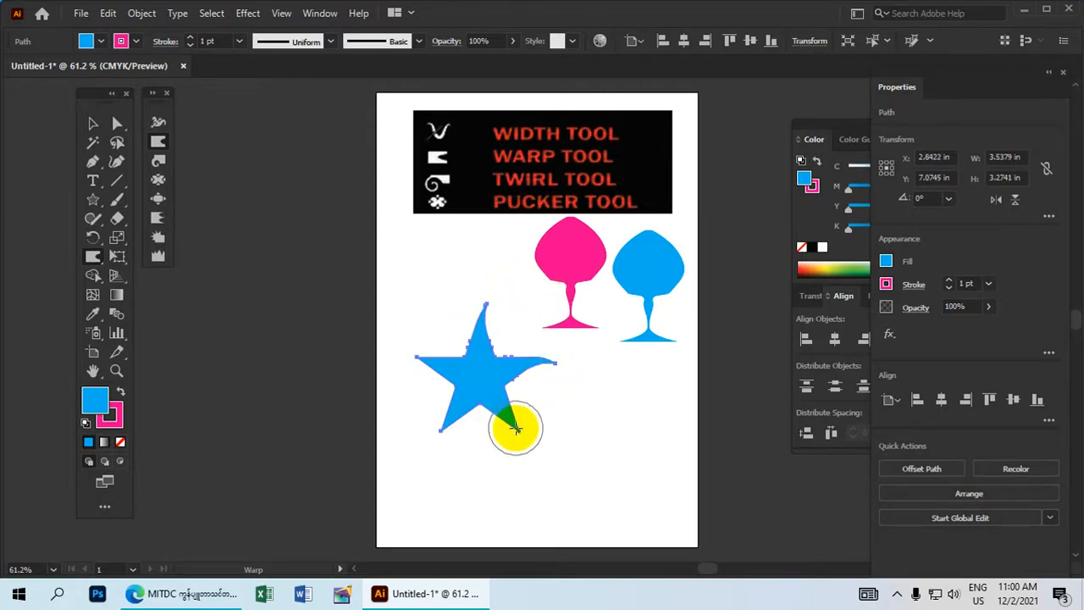
{"action": "left_click_drag", "start_coordinate": [514, 426], "coordinate": [515, 450]}
{"action": "mouse_move", "coordinate": [443, 416]}
{"action": "left_mouse_down"}
{"action": "mouse_move", "coordinate": [441, 429]}
{"action": "mouse_move", "coordinate": [404, 424]}
{"action": "mouse_move", "coordinate": [419, 359]}
{"action": "mouse_move", "coordinate": [409, 357]}
{"action": "mouse_move", "coordinate": [425, 325]}
{"action": "mouse_move", "coordinate": [496, 316]}
{"action": "left_mouse_up"}
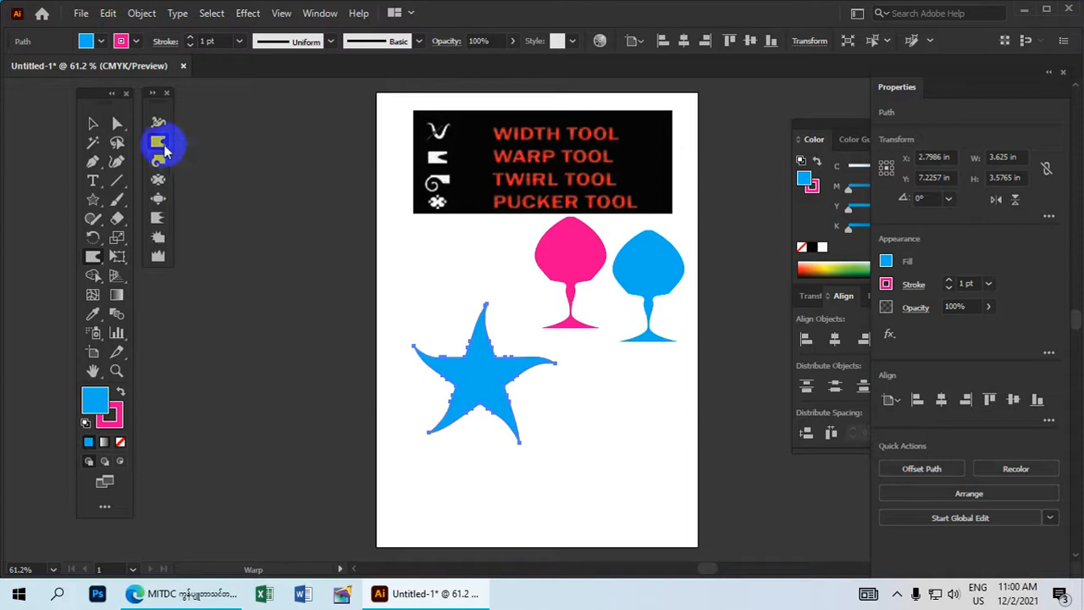
Set the Warp tool's intensity to 70% in its options.
{"action": "double_click", "coordinate": [158, 142]}
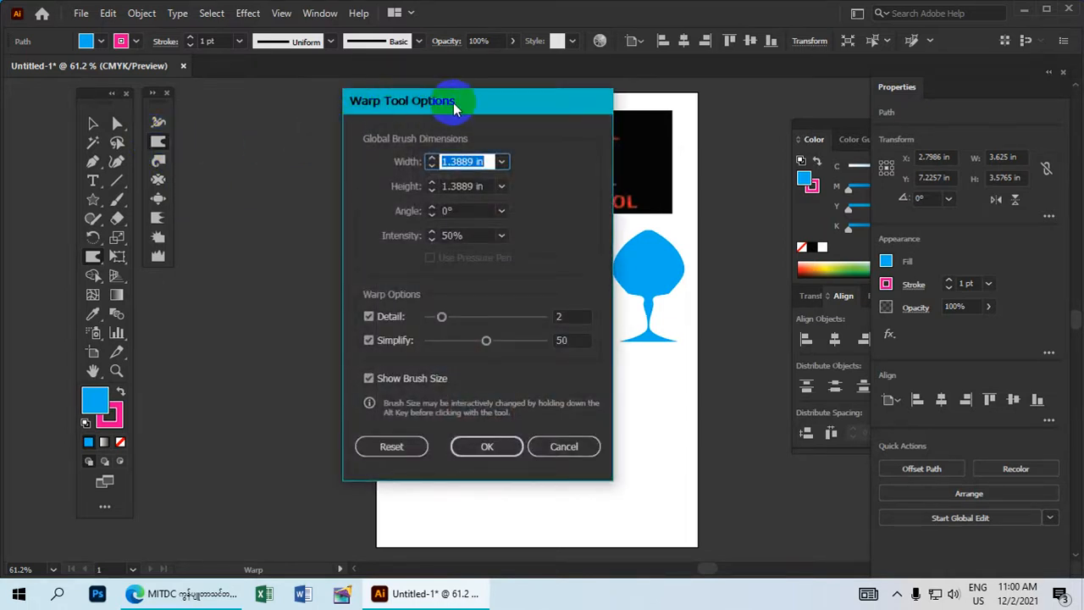
{"action": "left_click_drag", "start_coordinate": [454, 103], "coordinate": [331, 108]}
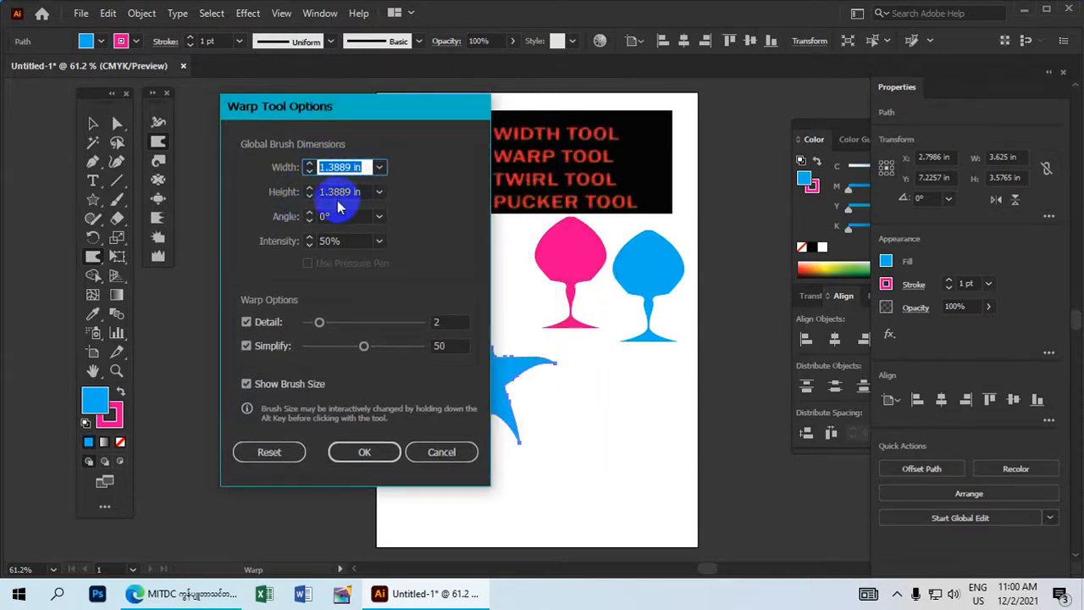
{"action": "left_click", "coordinate": [380, 217]}
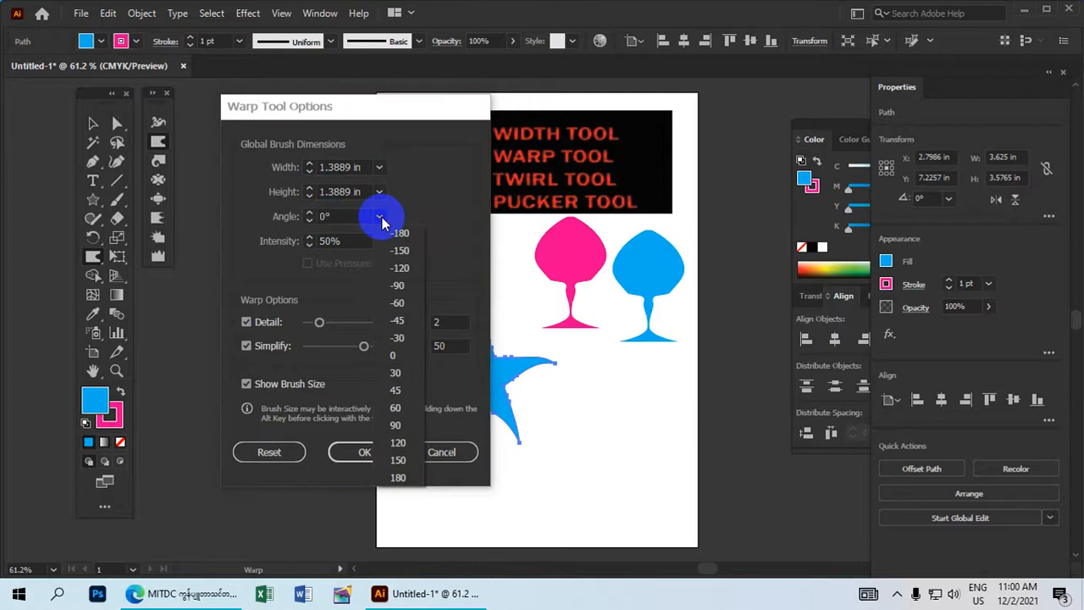
{"action": "left_click", "coordinate": [381, 218]}
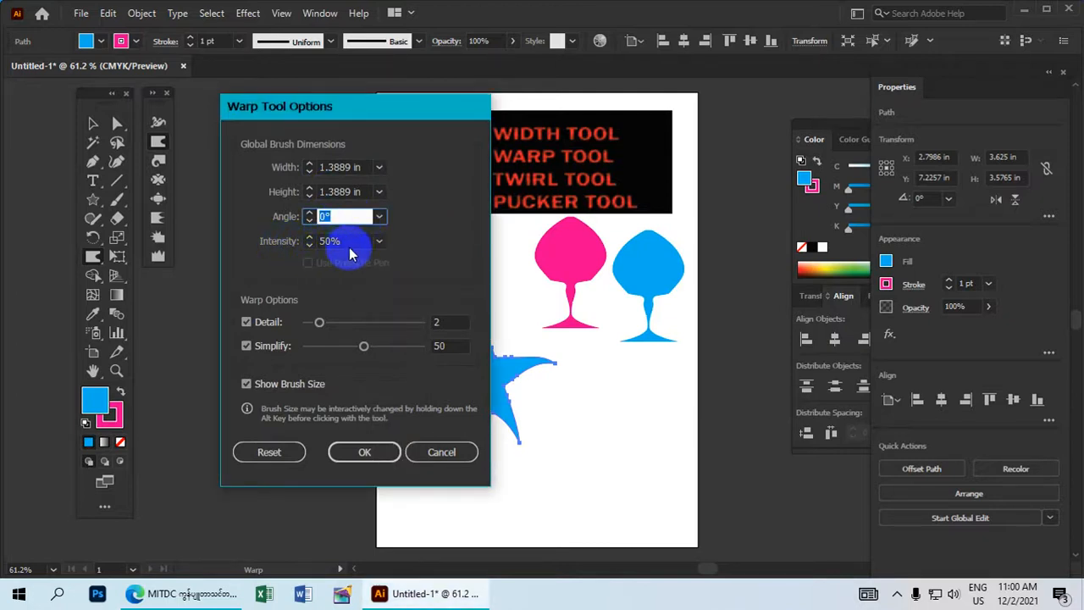
{"action": "left_click", "coordinate": [379, 244]}
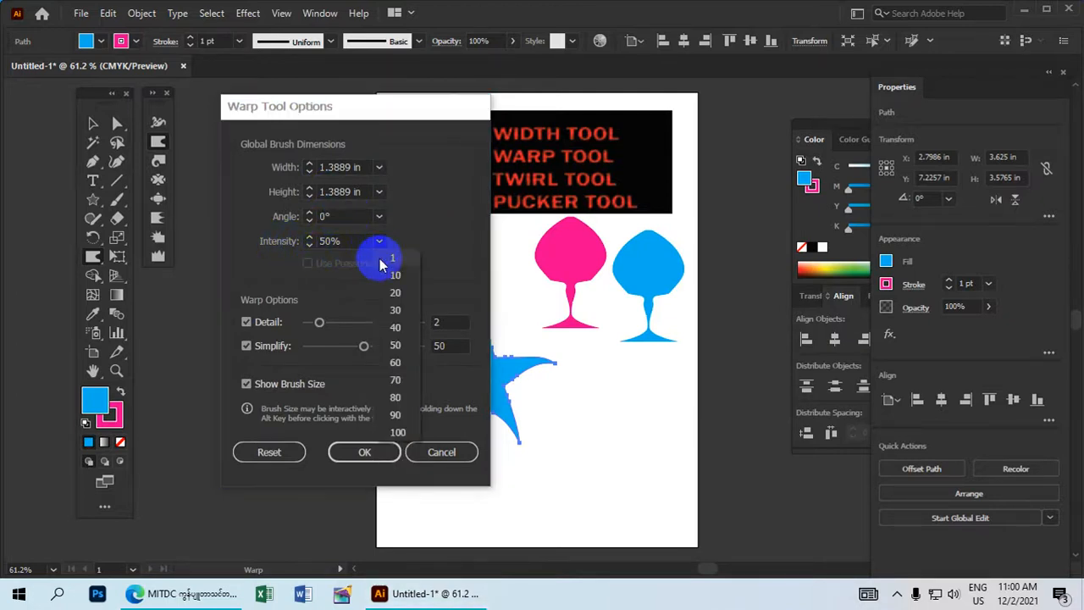
{"action": "left_click", "coordinate": [394, 381]}
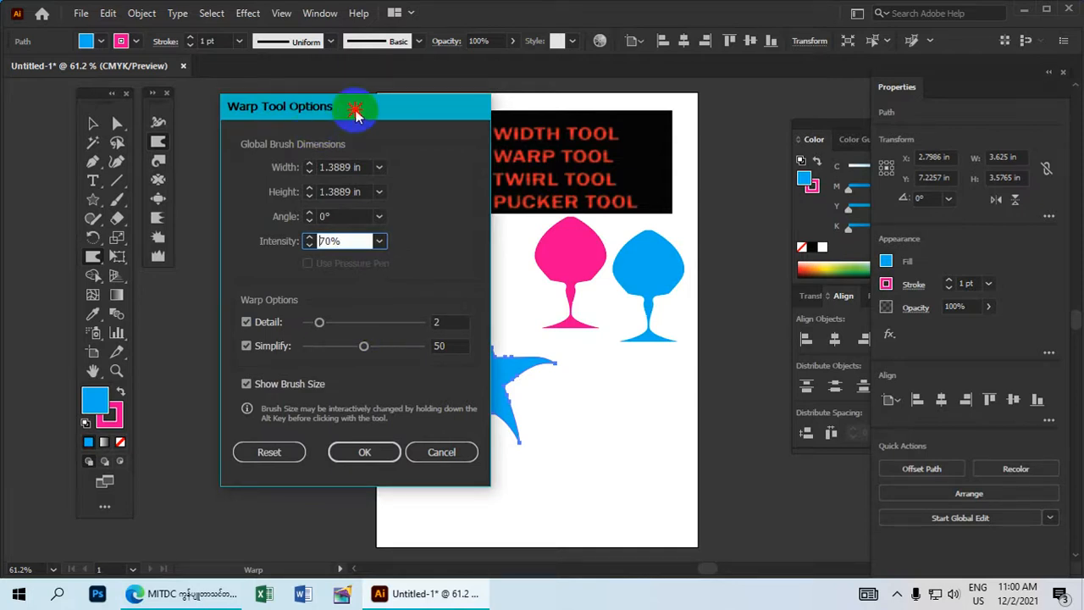
{"action": "left_click_drag", "start_coordinate": [355, 104], "coordinate": [365, 95]}
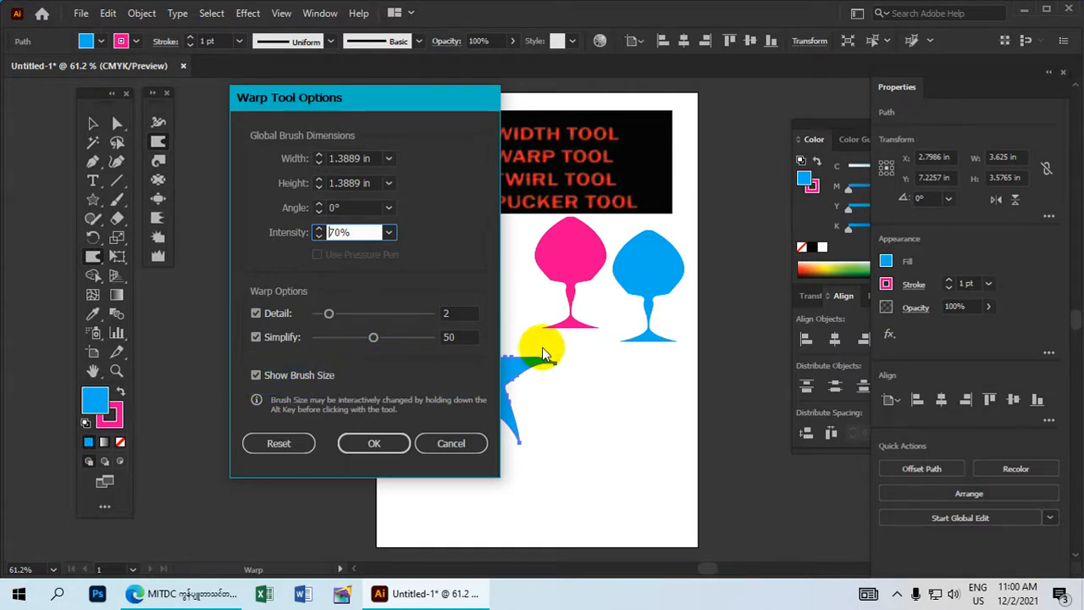
{"action": "left_click", "coordinate": [255, 375]}
{"action": "left_click", "coordinate": [368, 443]}
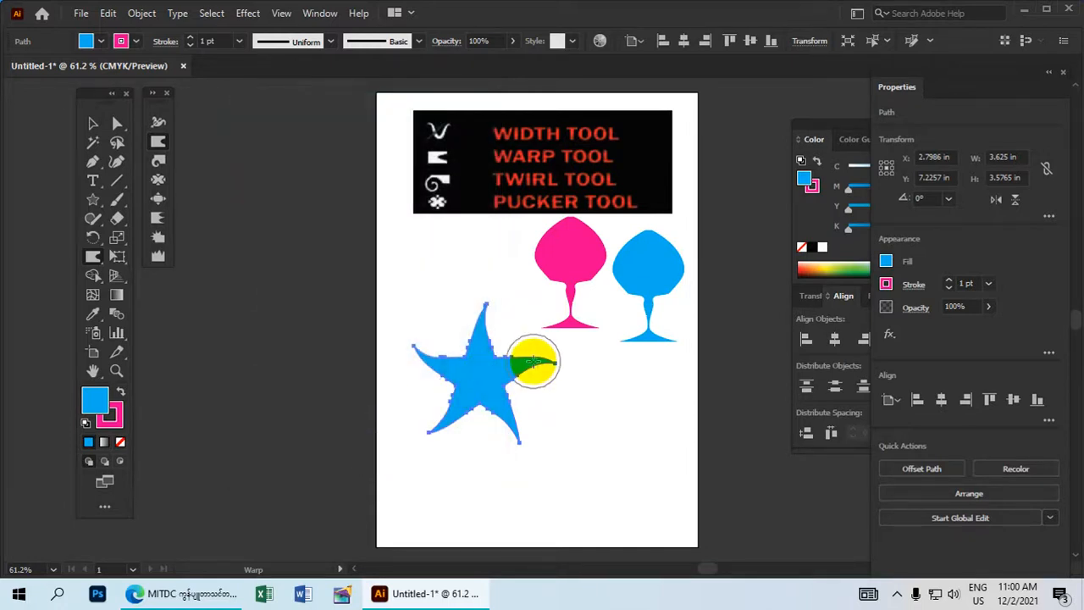
Warp the blue starfish's points outward and clockwise into longer, curled arms.
{"action": "mouse_move", "coordinate": [550, 362]}
{"action": "left_mouse_down"}
{"action": "mouse_move", "coordinate": [573, 380]}
{"action": "mouse_move", "coordinate": [585, 426]}
{"action": "mouse_move", "coordinate": [494, 443]}
{"action": "mouse_move", "coordinate": [517, 442]}
{"action": "mouse_move", "coordinate": [489, 501]}
{"action": "left_mouse_up"}
{"action": "mouse_move", "coordinate": [430, 427]}
{"action": "left_mouse_down"}
{"action": "mouse_move", "coordinate": [404, 437]}
{"action": "mouse_move", "coordinate": [363, 426]}
{"action": "left_mouse_up"}
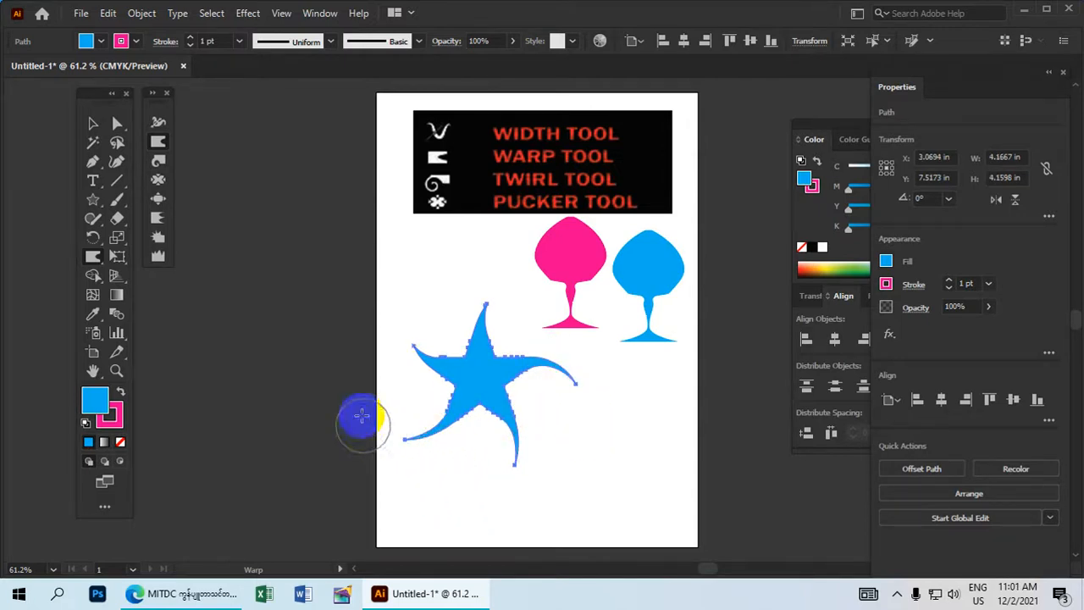
{"action": "left_click_drag", "start_coordinate": [419, 351], "coordinate": [410, 305]}
{"action": "mouse_move", "coordinate": [483, 300]}
{"action": "left_mouse_down"}
{"action": "mouse_move", "coordinate": [511, 283]}
{"action": "mouse_move", "coordinate": [526, 299]}
{"action": "mouse_move", "coordinate": [500, 337]}
{"action": "left_mouse_up"}
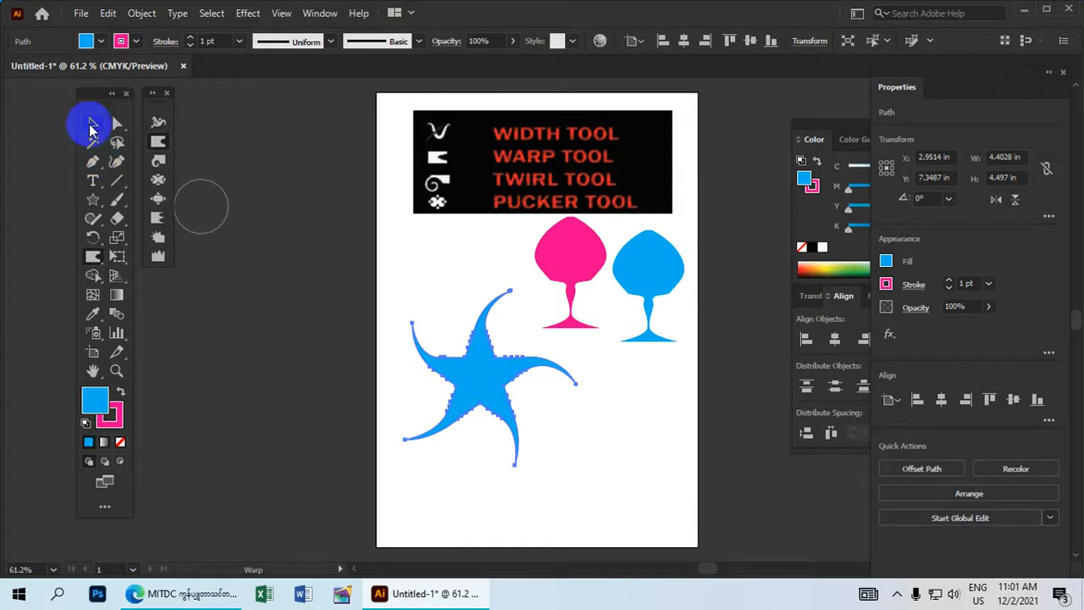
Shift the starfish slightly down and to the left, and fill it with red.
{"action": "left_click", "coordinate": [91, 127]}
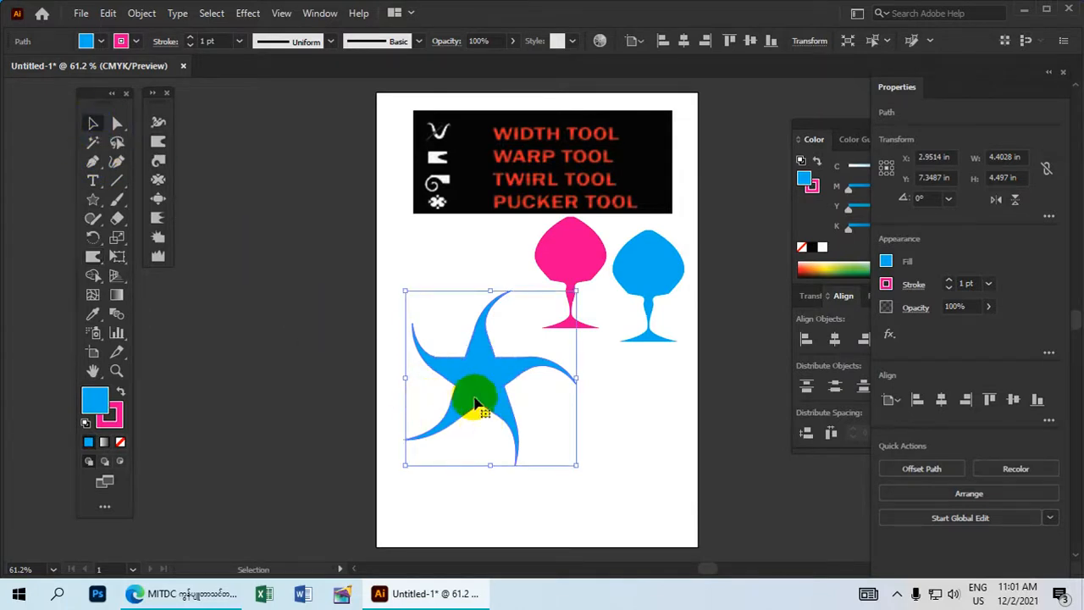
{"action": "left_click_drag", "start_coordinate": [474, 416], "coordinate": [475, 396]}
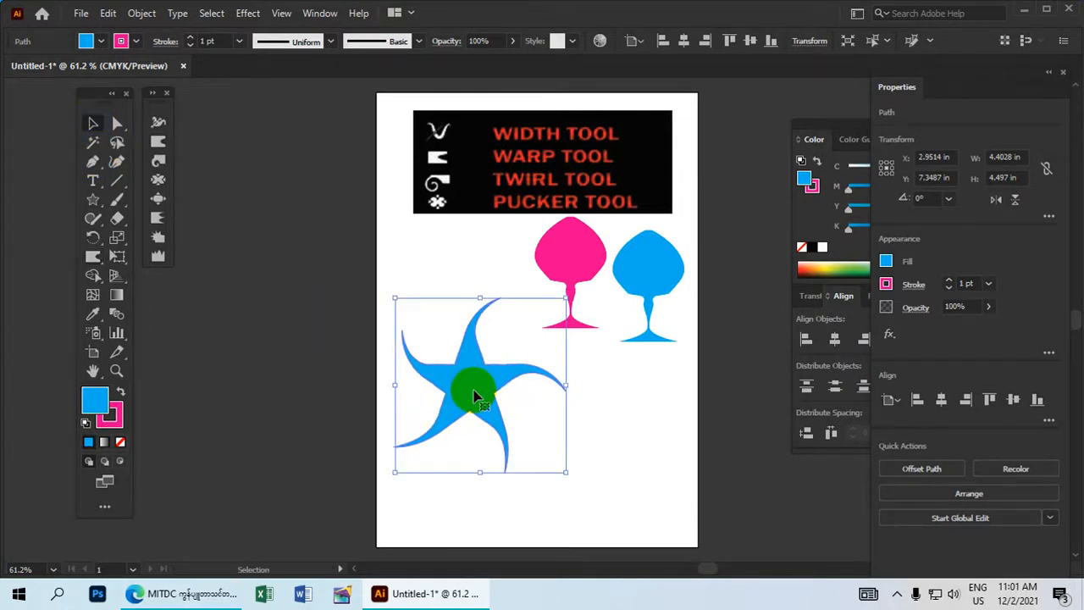
{"action": "left_click", "coordinate": [87, 42]}
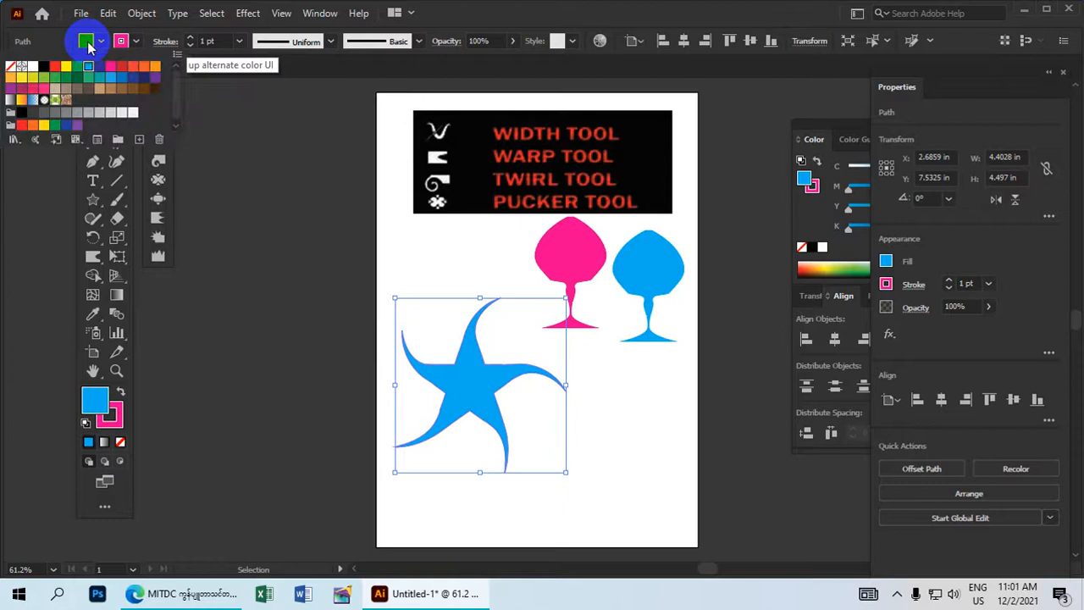
{"action": "left_click", "coordinate": [55, 74]}
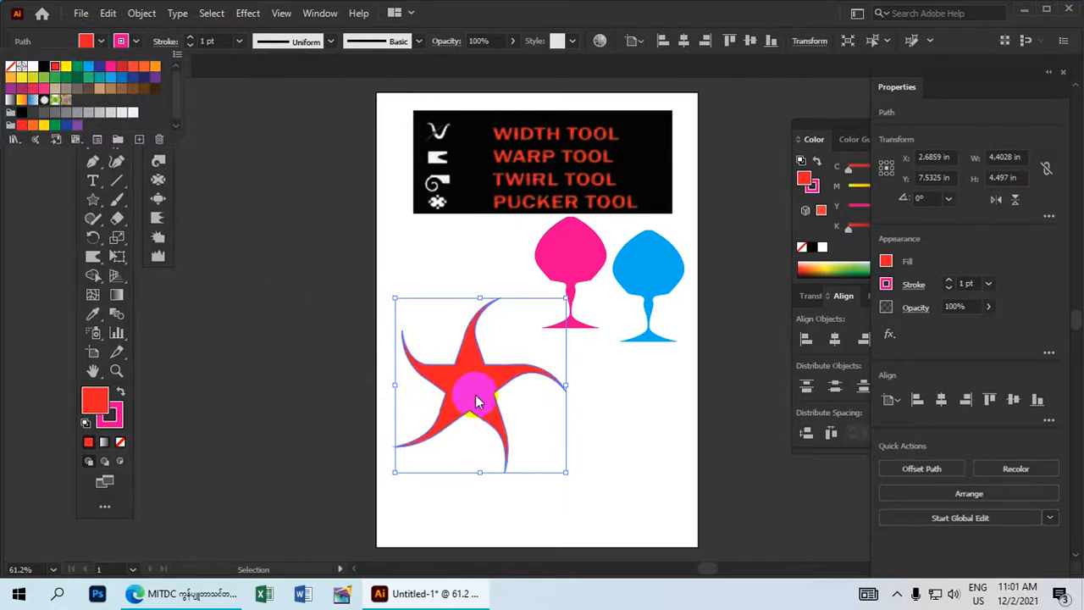
{"action": "left_click", "coordinate": [472, 399]}
Scale the red starfish down to about 3.08 by 3.14 in and place it below the black banner, left of the goblets.
{"action": "left_click_drag", "start_coordinate": [475, 364], "coordinate": [459, 329]}
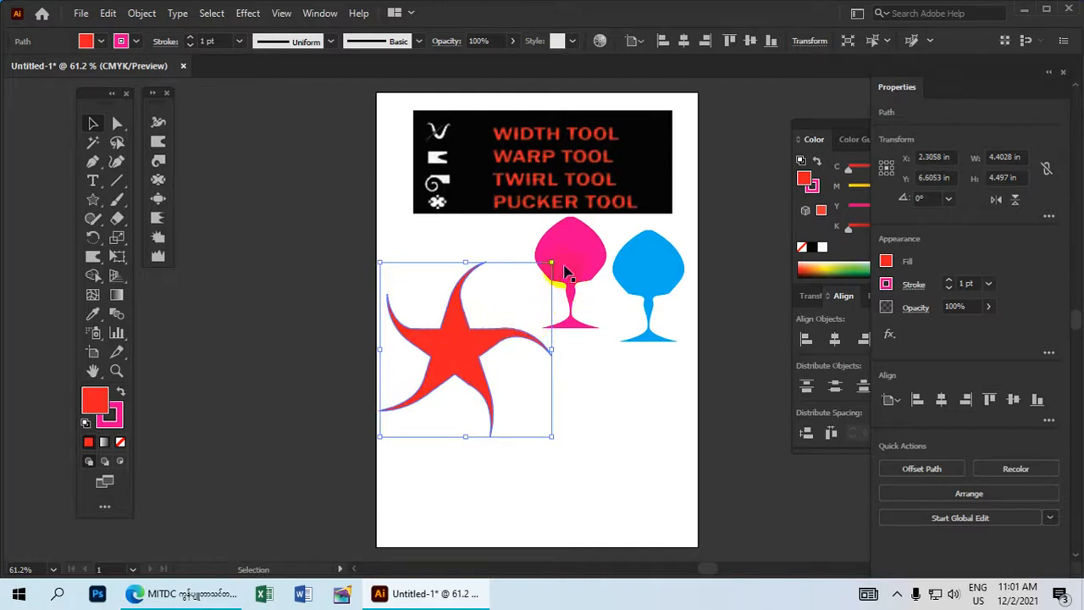
{"action": "left_click_drag", "start_coordinate": [552, 263], "coordinate": [512, 316]}
{"action": "left_click_drag", "start_coordinate": [453, 381], "coordinate": [463, 303]}
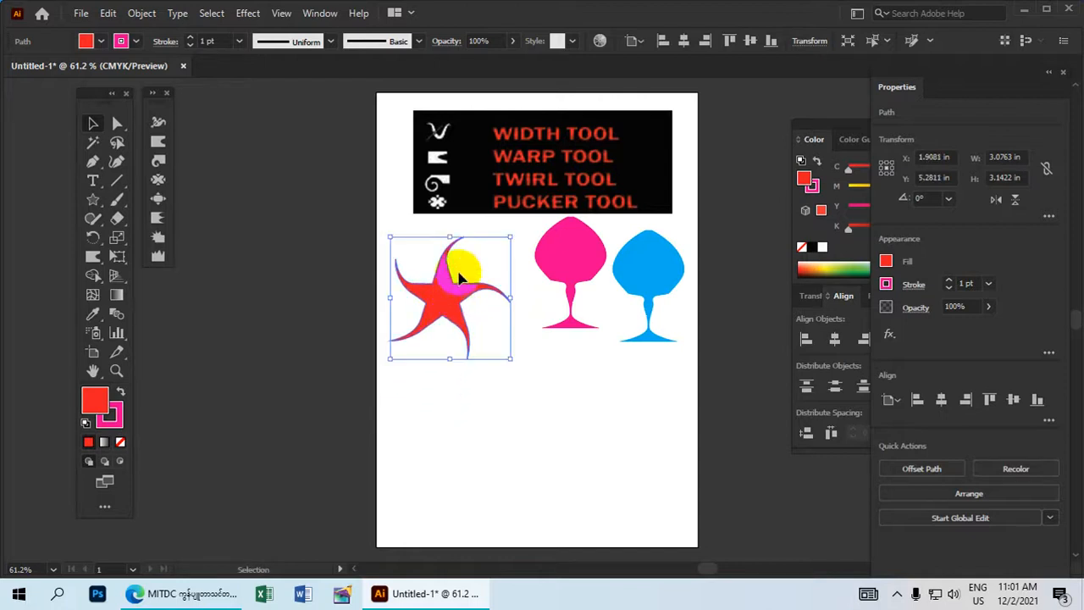
Duplicate the red starfish, fill the copy with dark blue, and place it diagonally below and to the right of the original.
{"action": "left_click_drag", "start_coordinate": [451, 303], "coordinate": [352, 248]}
{"action": "left_click", "coordinate": [84, 42]}
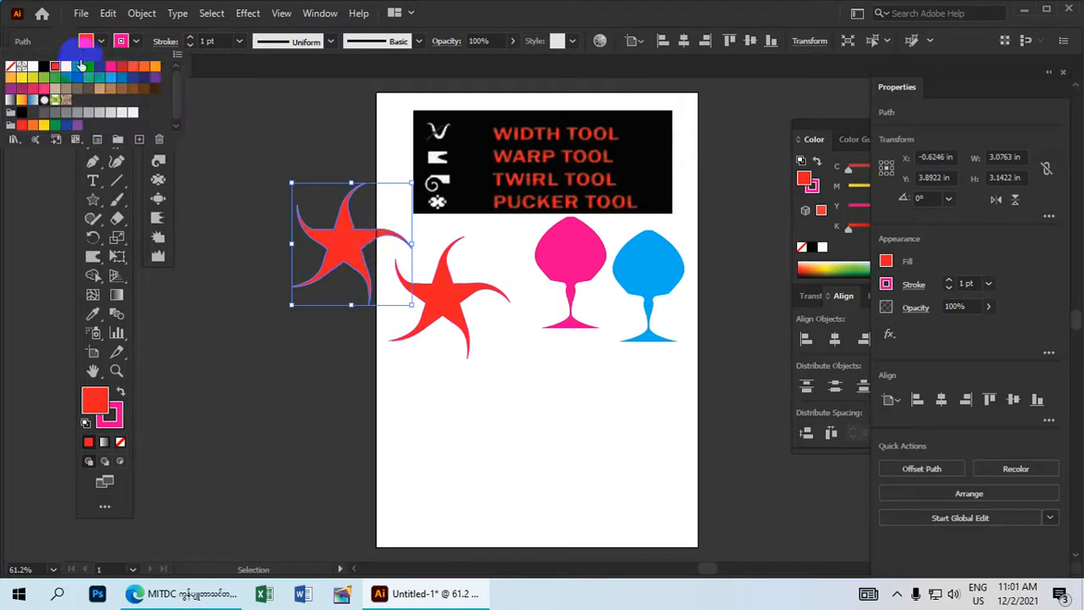
{"action": "left_click", "coordinate": [100, 70]}
{"action": "left_click_drag", "start_coordinate": [342, 237], "coordinate": [500, 320]}
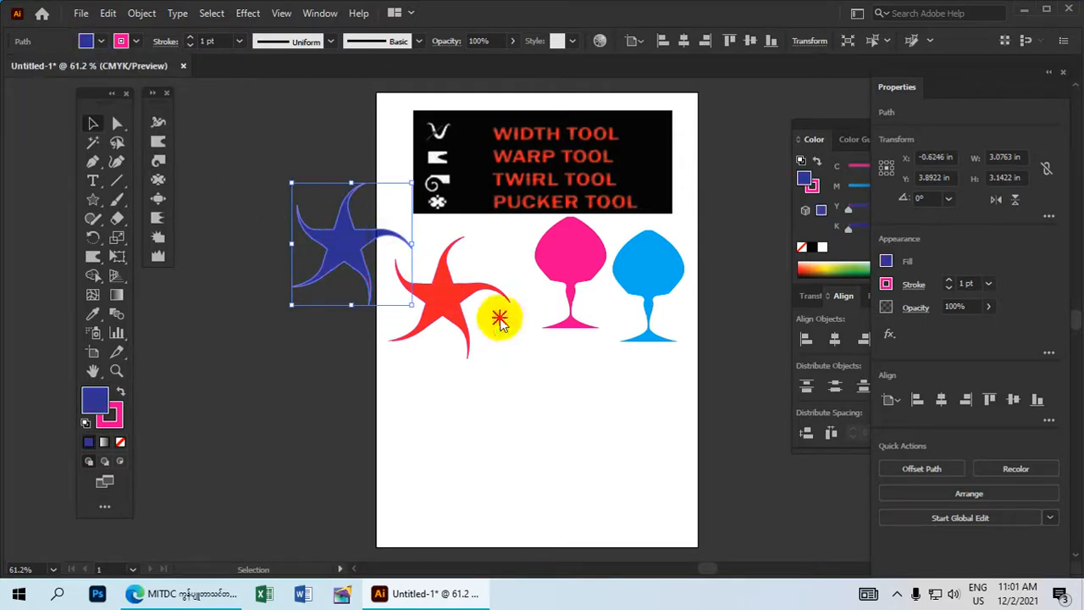
{"action": "left_click_drag", "start_coordinate": [347, 243], "coordinate": [526, 346]}
{"action": "mouse_move", "coordinate": [442, 301]}
{"action": "left_mouse_down"}
{"action": "mouse_move", "coordinate": [437, 333]}
{"action": "mouse_move", "coordinate": [439, 311]}
{"action": "left_mouse_up"}
Group the two starfish and scale the group to about 3.15 by 2.5 in, placing it beneath the banner beside the goblets.
{"action": "left_click_drag", "start_coordinate": [514, 425], "coordinate": [408, 298]}
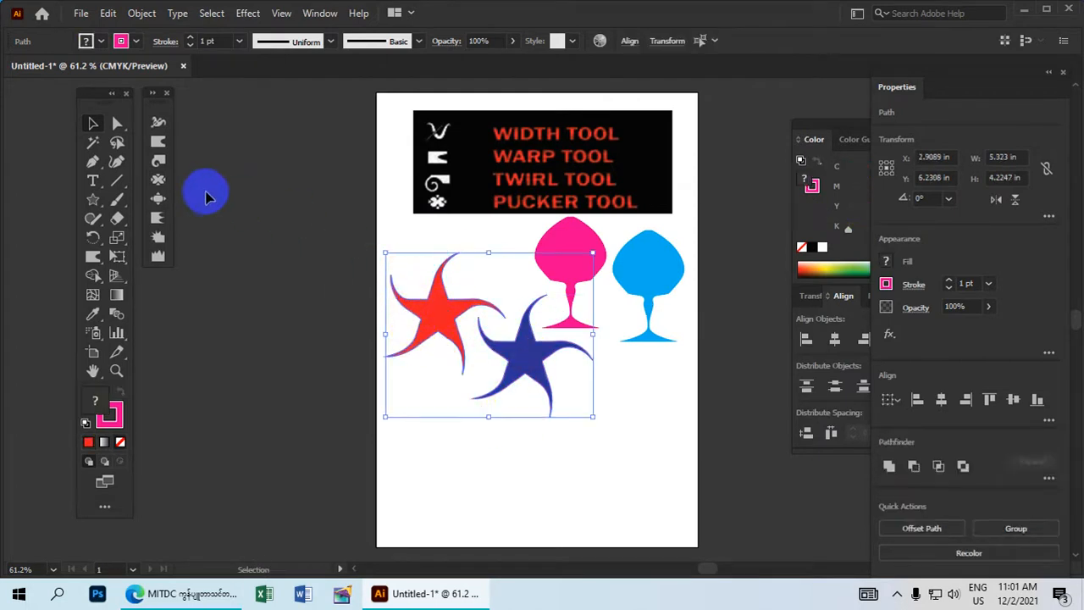
{"action": "key", "text": "ctrl+g"}
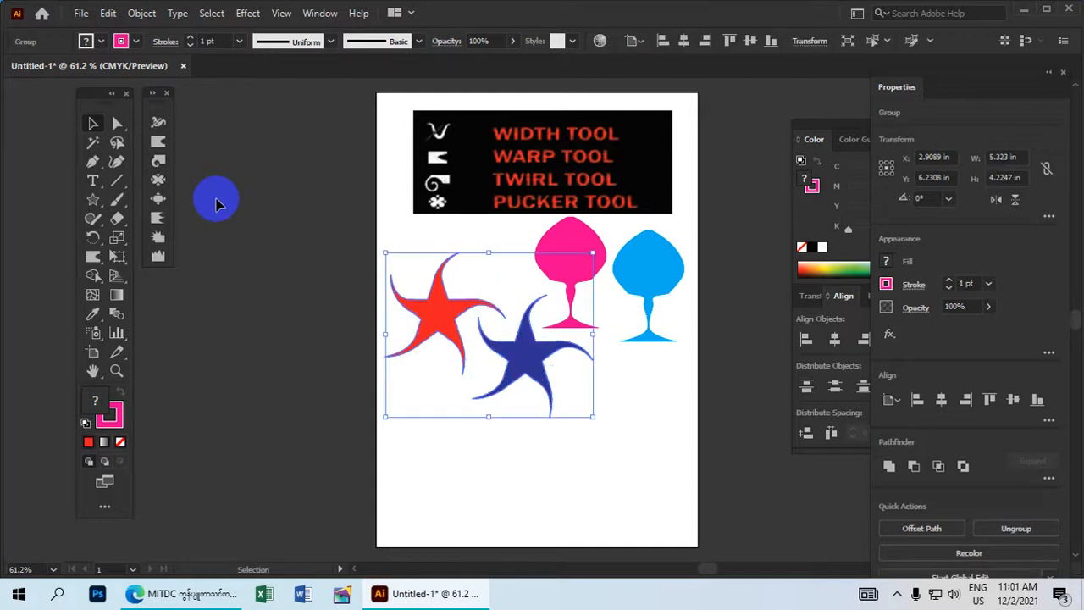
{"action": "left_click_drag", "start_coordinate": [596, 253], "coordinate": [510, 321]}
{"action": "left_click_drag", "start_coordinate": [466, 406], "coordinate": [497, 295]}
{"action": "left_click", "coordinate": [468, 381]}
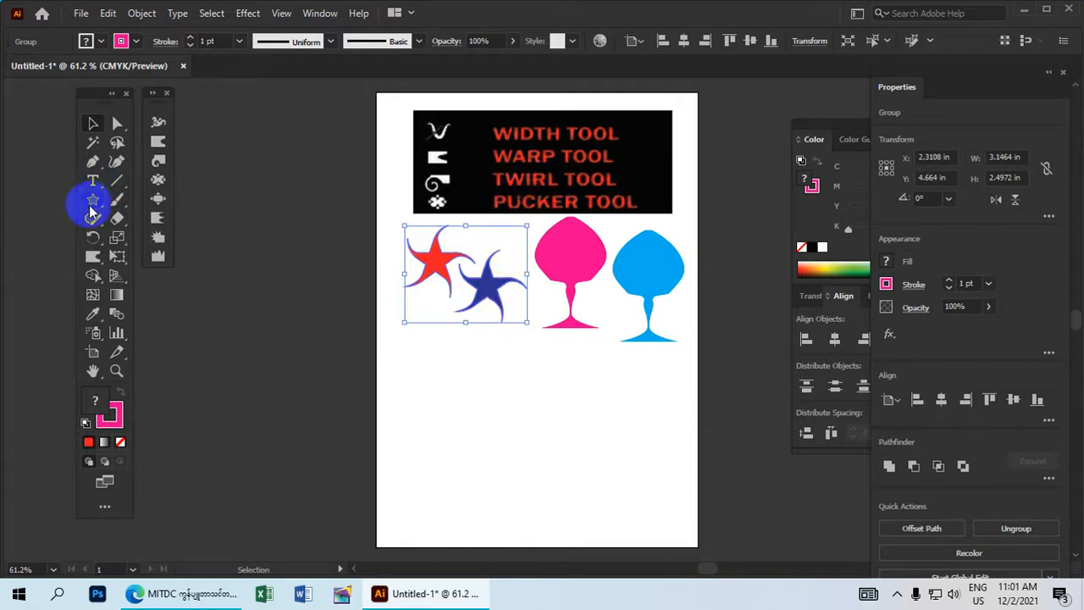
Draw a vertical rectangle about 1.25 by 3 in below the starfish and goblets and fill it with green.
{"action": "left_click_drag", "start_coordinate": [96, 210], "coordinate": [145, 194]}
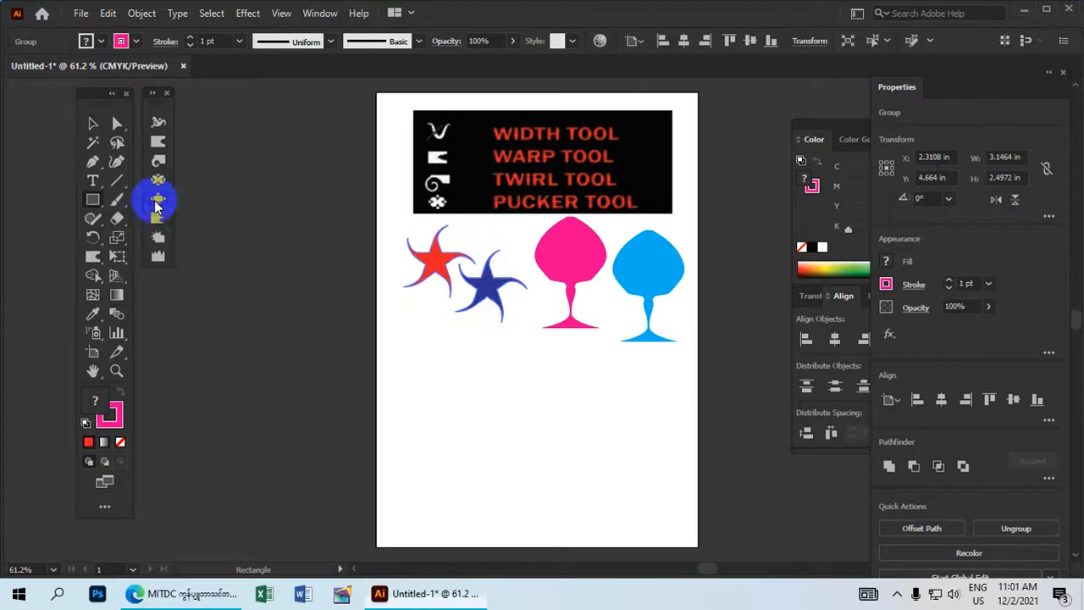
{"action": "left_click_drag", "start_coordinate": [482, 365], "coordinate": [532, 480]}
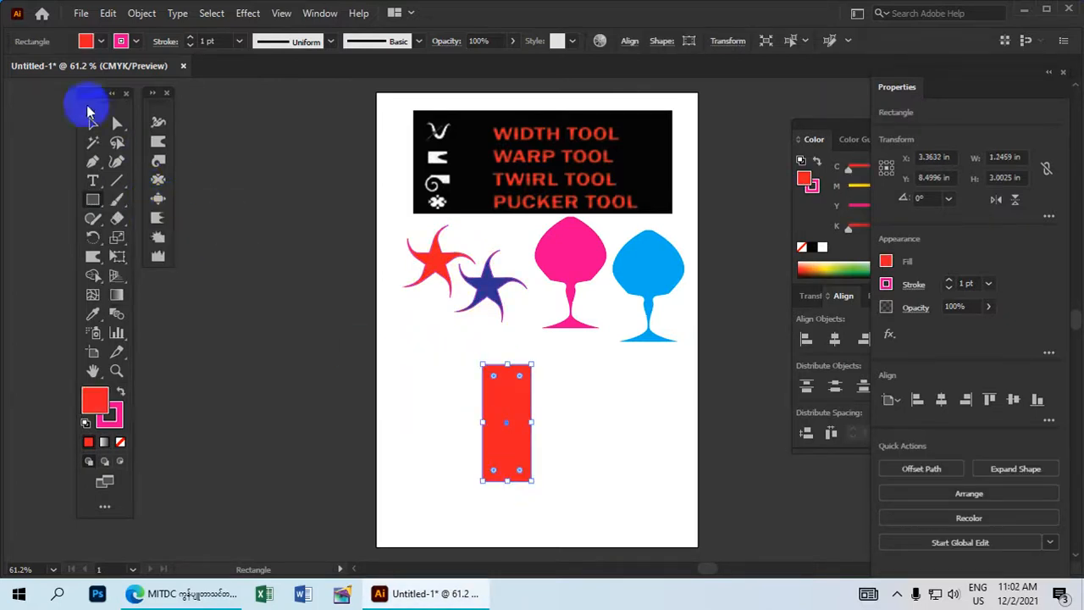
{"action": "left_click", "coordinate": [85, 43]}
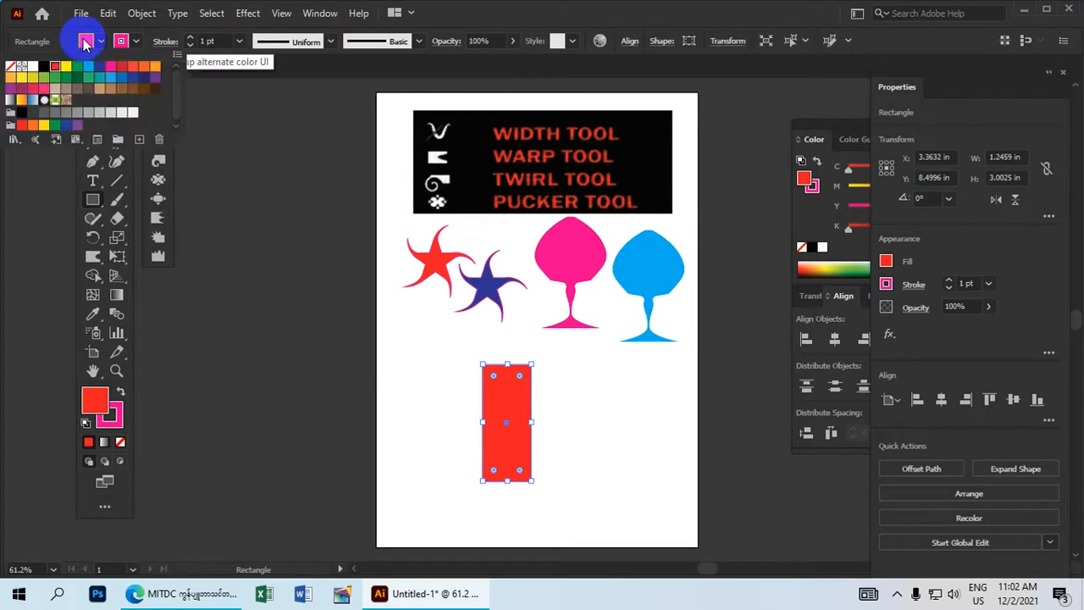
{"action": "left_click", "coordinate": [76, 75]}
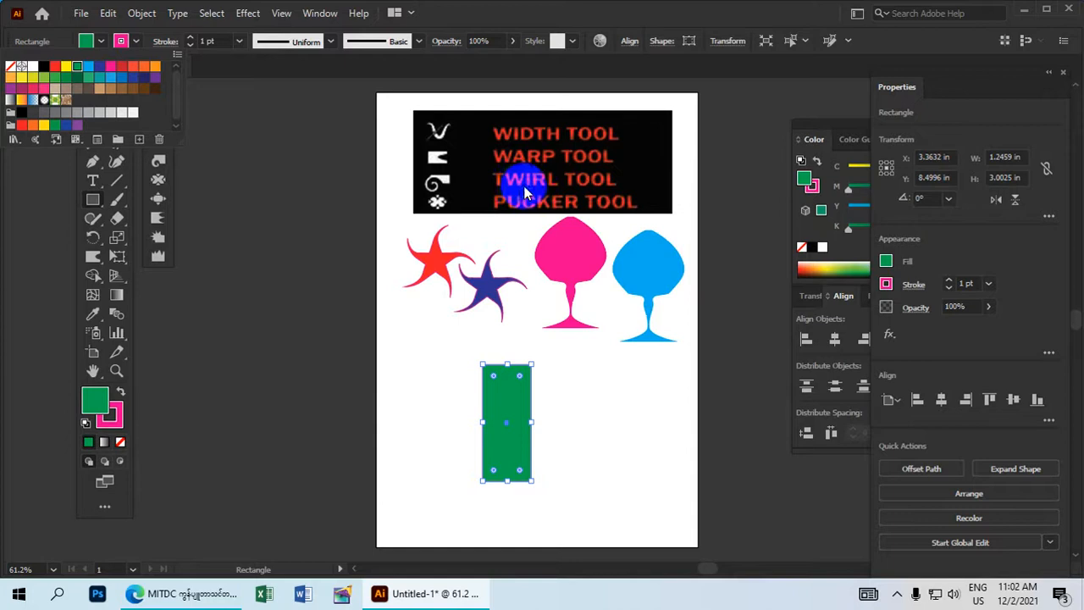
Twirl the top and bottom ends of the green rectangle into spirals with the Twirl tool.
{"action": "left_click", "coordinate": [159, 162]}
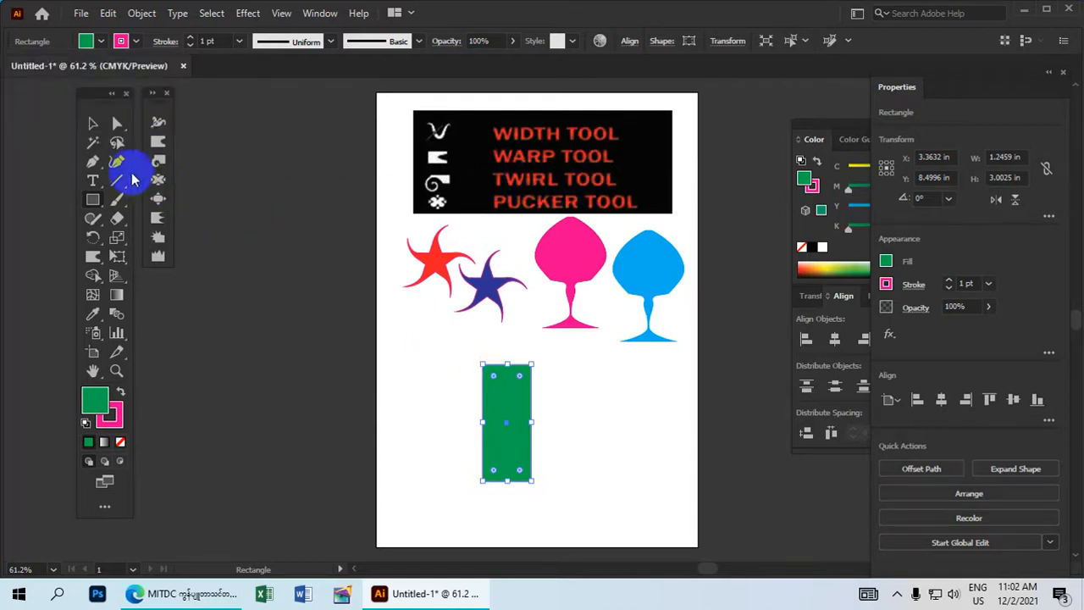
{"action": "left_click", "coordinate": [158, 166]}
{"action": "left_click", "coordinate": [506, 363]}
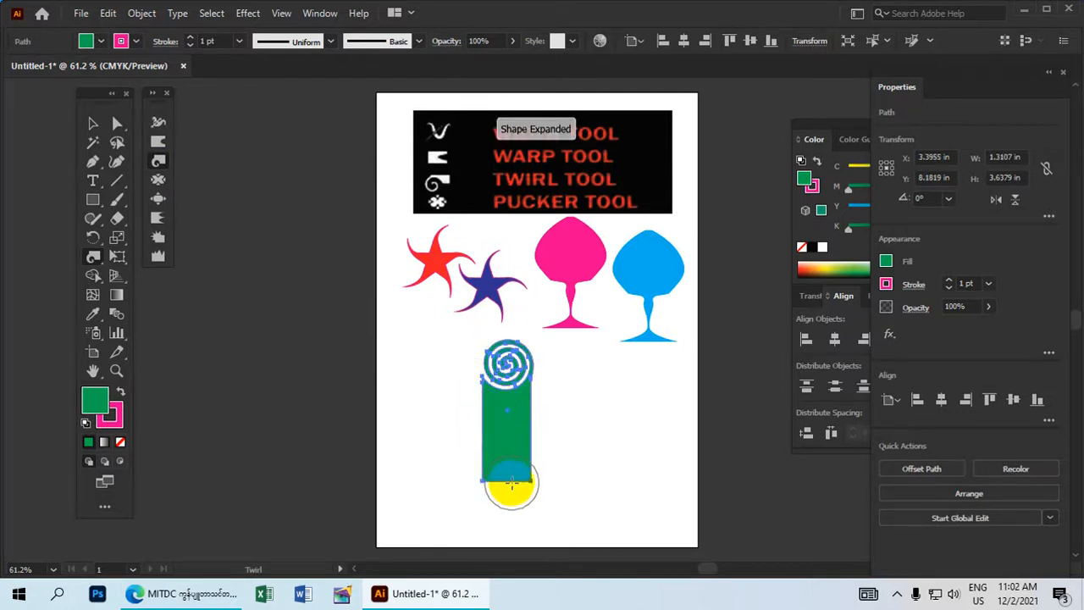
{"action": "left_click_drag", "start_coordinate": [527, 306], "coordinate": [489, 153]}
{"action": "left_click_drag", "start_coordinate": [510, 285], "coordinate": [494, 329]}
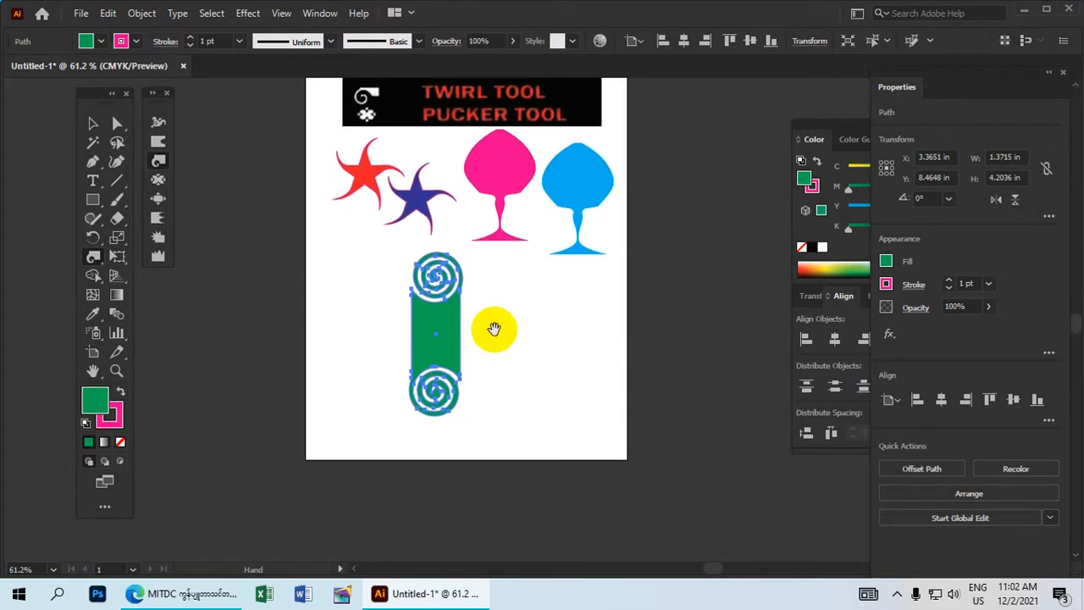
Twirl the middle of both long sides of the green shape into outward curls.
{"action": "key", "text": "ctrl+equal"}
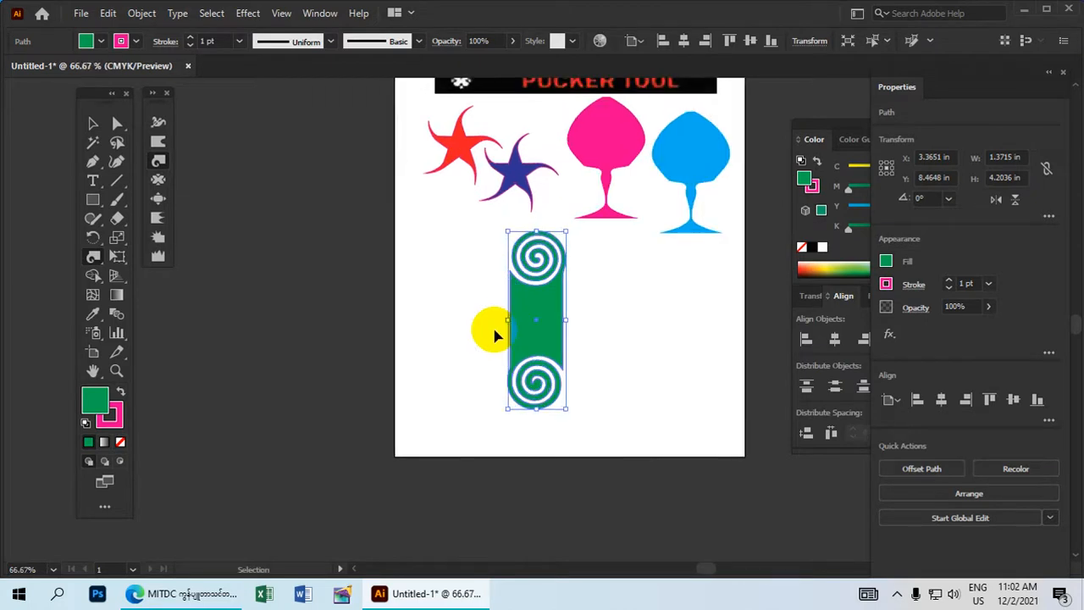
{"action": "key", "text": "ctrl+minus"}
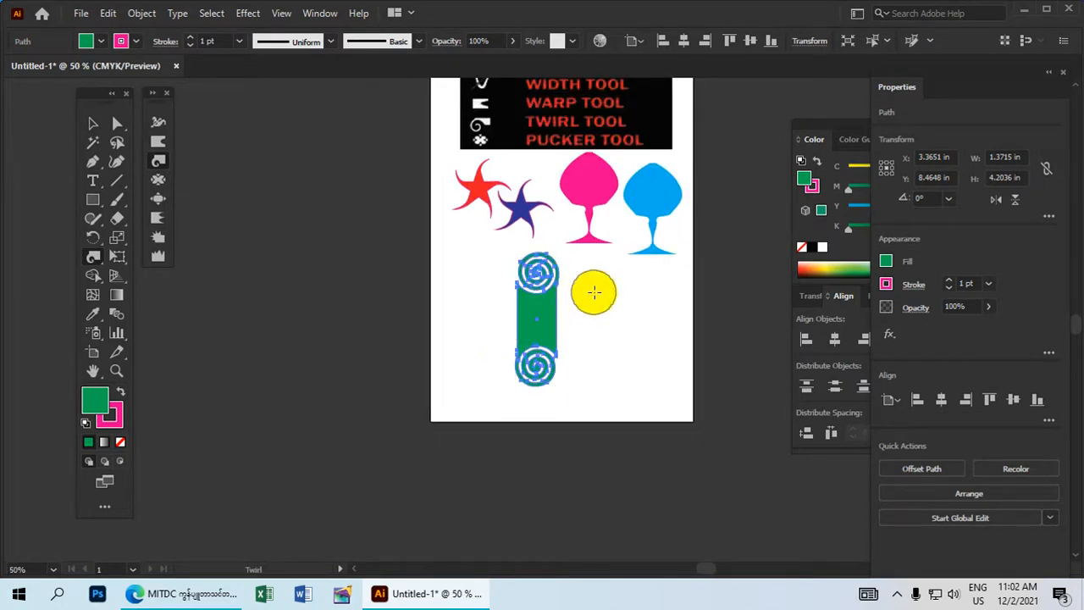
{"action": "left_click_drag", "start_coordinate": [593, 291], "coordinate": [513, 292]}
{"action": "scroll", "coordinate": [465, 288], "scroll_direction": "up", "scroll_amount": 3}
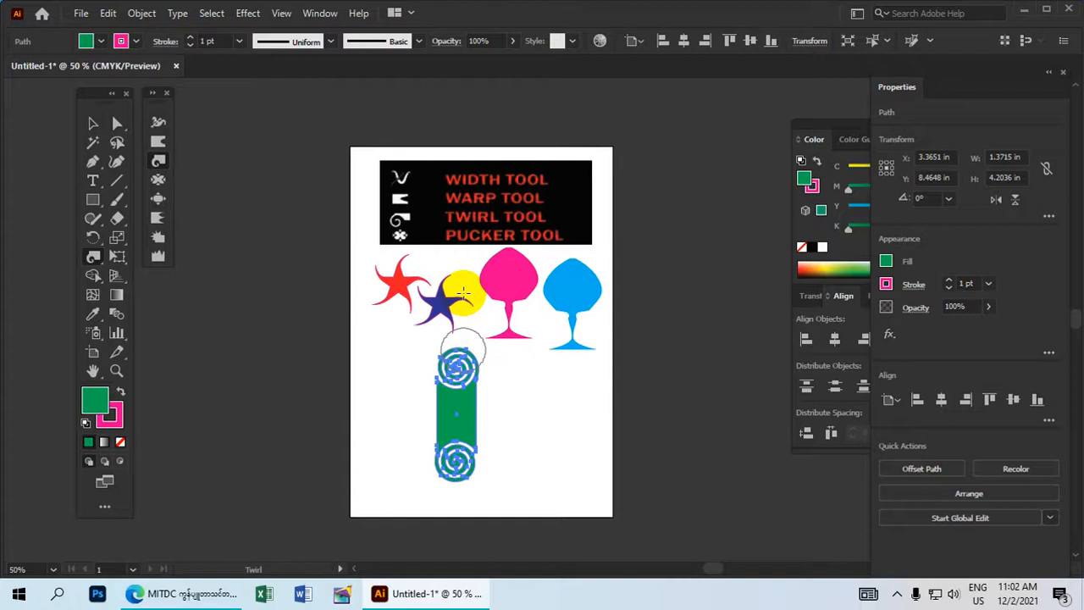
{"action": "scroll", "coordinate": [473, 308], "scroll_direction": "down", "scroll_amount": 4}
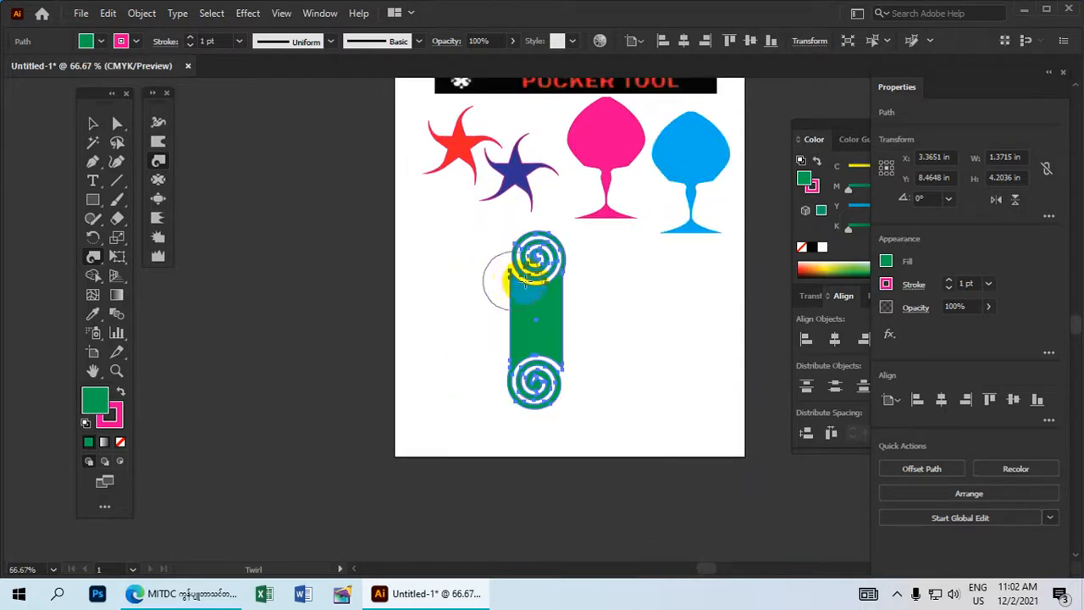
{"action": "key", "text": "ctrl+plus"}
{"action": "mouse_move", "coordinate": [493, 308]}
{"action": "left_mouse_down"}
{"action": "mouse_move", "coordinate": [437, 318]}
{"action": "mouse_move", "coordinate": [334, 285]}
{"action": "mouse_move", "coordinate": [344, 268]}
{"action": "left_mouse_up"}
Draw a green rounded rectangle about 1.76 by 3.62 in to the right of the twirled shape.
{"action": "left_click_drag", "start_coordinate": [93, 206], "coordinate": [181, 222]}
{"action": "left_click_drag", "start_coordinate": [590, 257], "coordinate": [664, 410]}
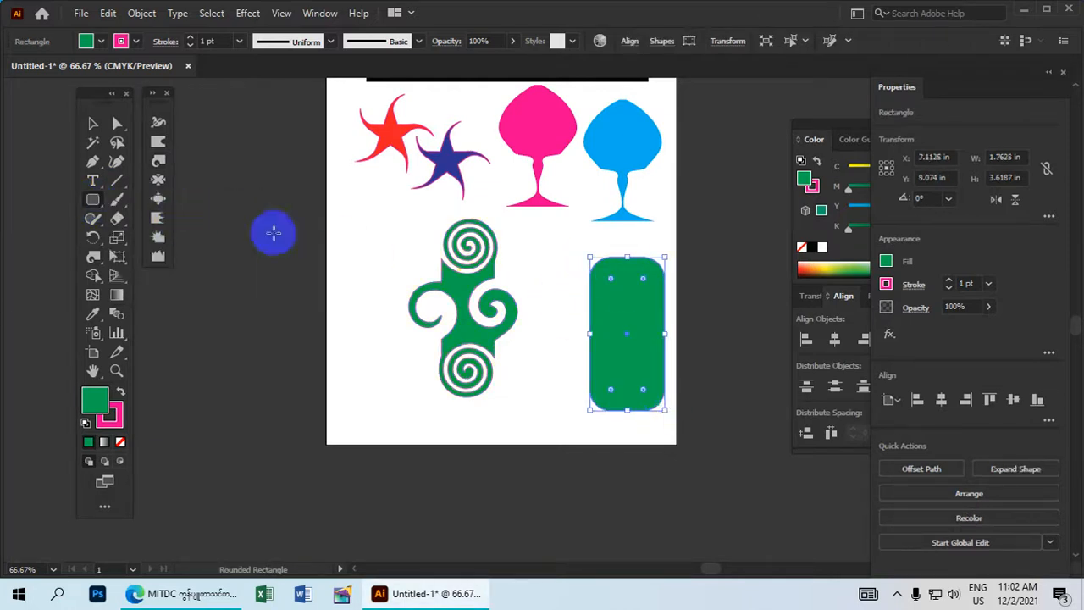
{"action": "left_click_drag", "start_coordinate": [424, 113], "coordinate": [422, 336]}
Twirl the top corners, both long sides and the bottom edge of the green rounded rectangle into spirals with the Twirl tool.
{"action": "left_click", "coordinate": [158, 160]}
{"action": "left_click_drag", "start_coordinate": [527, 331], "coordinate": [473, 206]}
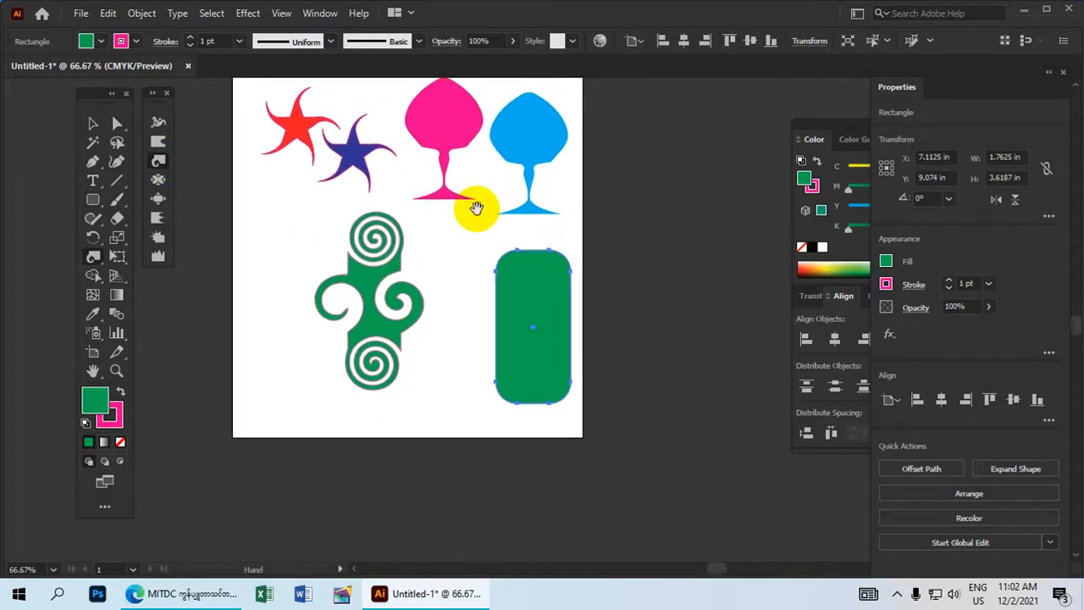
{"action": "left_click", "coordinate": [570, 268]}
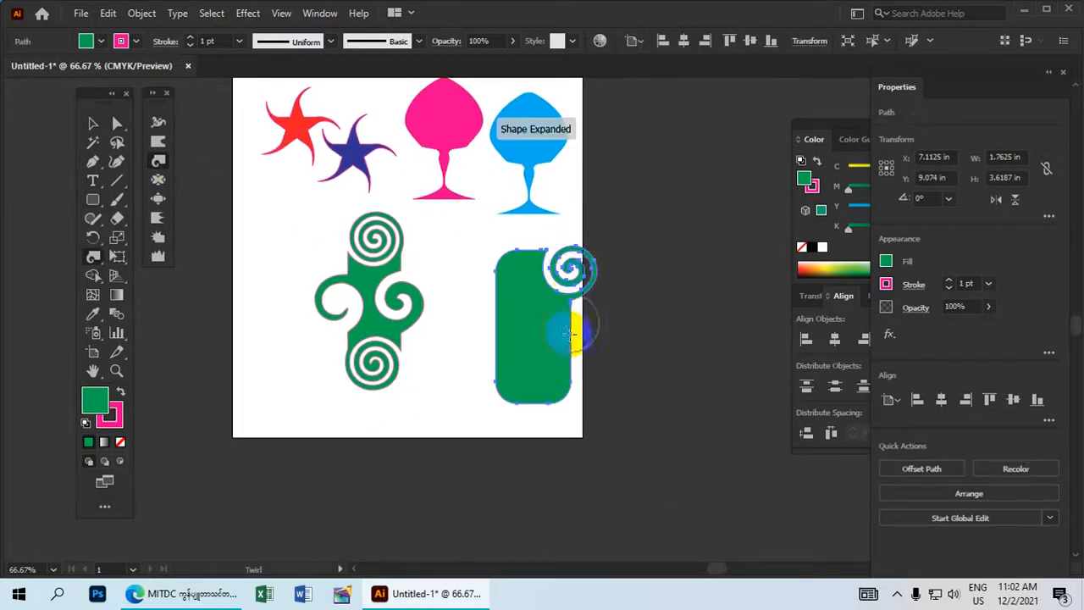
{"action": "left_click", "coordinate": [572, 338]}
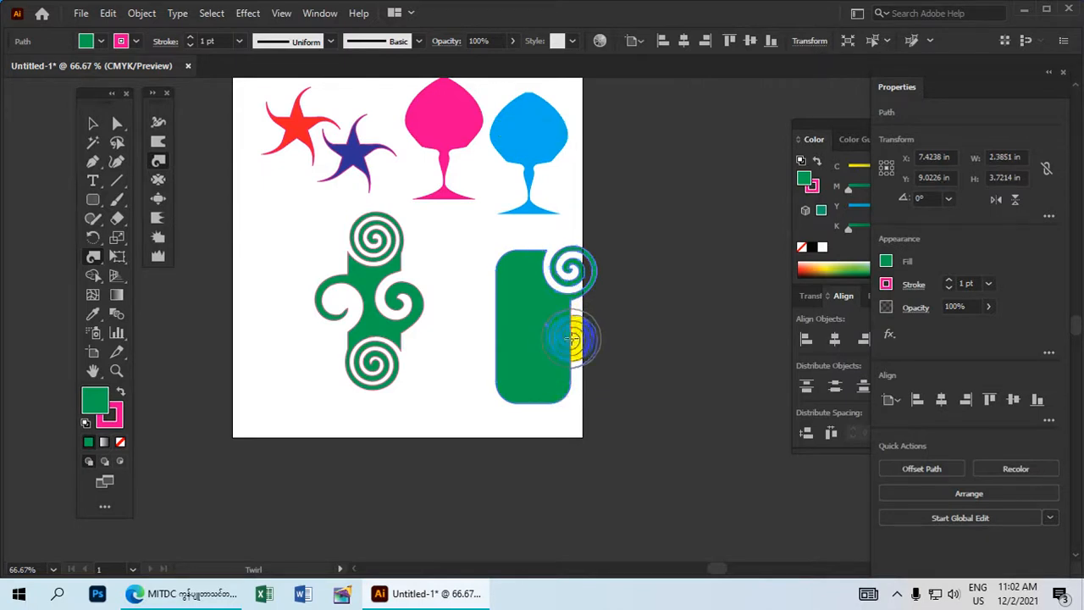
{"action": "left_click", "coordinate": [529, 405]}
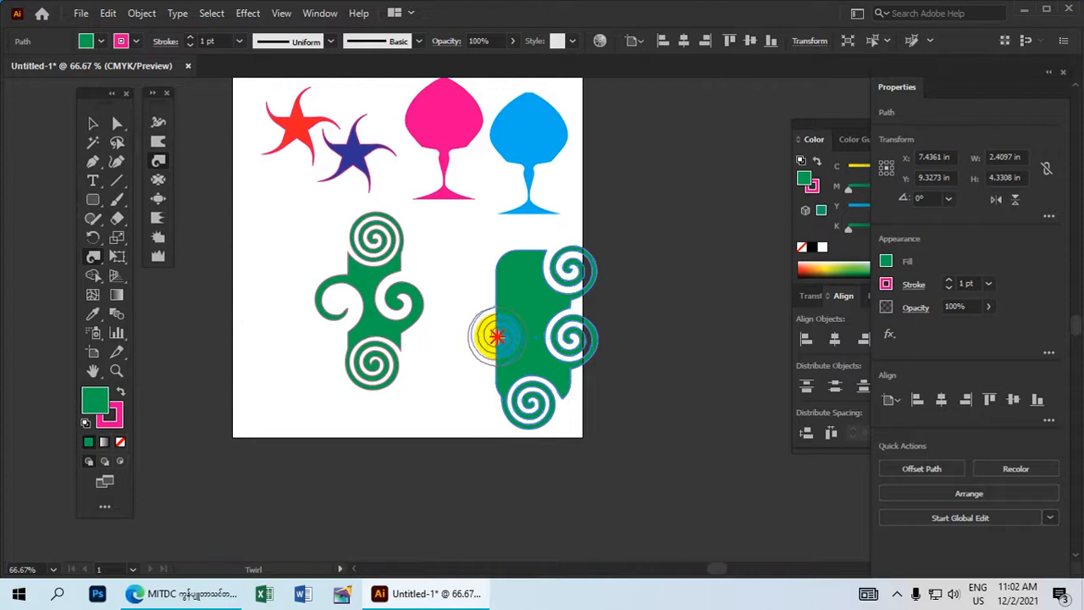
{"action": "left_click", "coordinate": [496, 337]}
{"action": "left_click", "coordinate": [506, 259]}
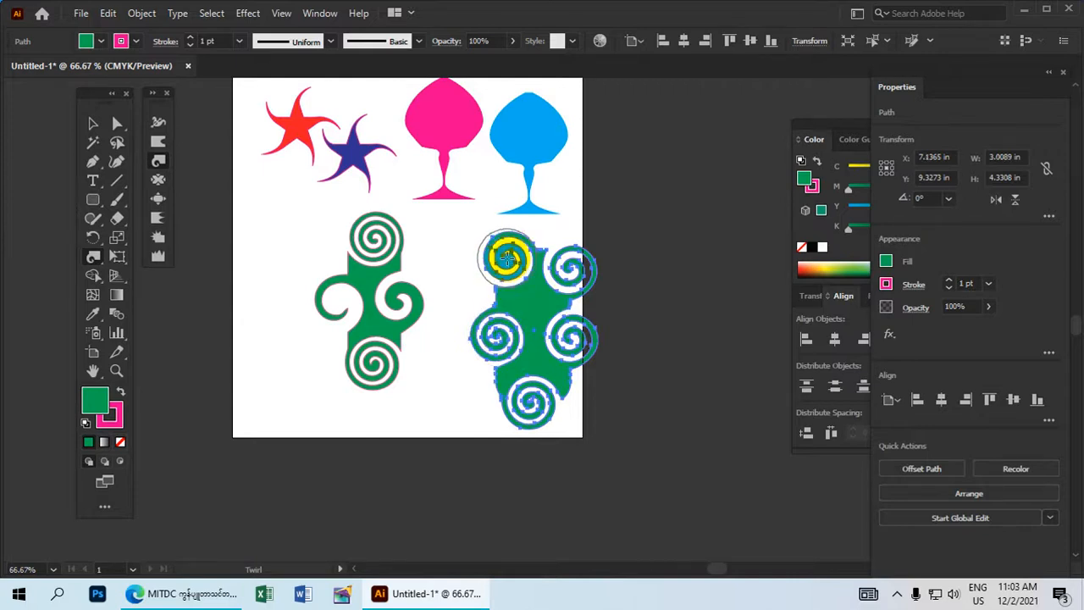
Fill the twirled rounded rectangle with yellow.
{"action": "left_click", "coordinate": [86, 42]}
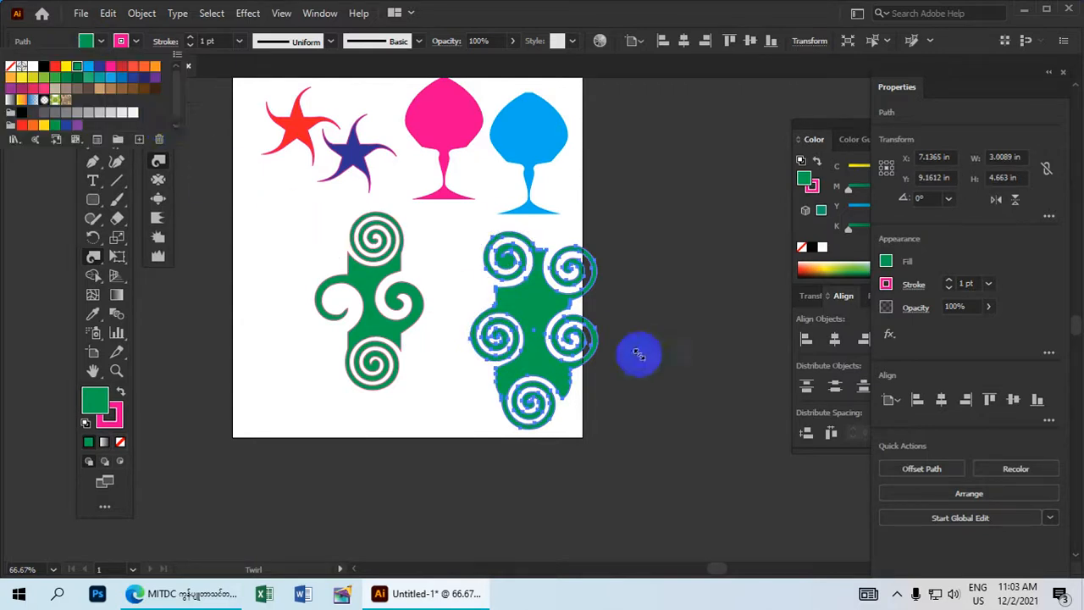
{"action": "left_click", "coordinate": [305, 253]}
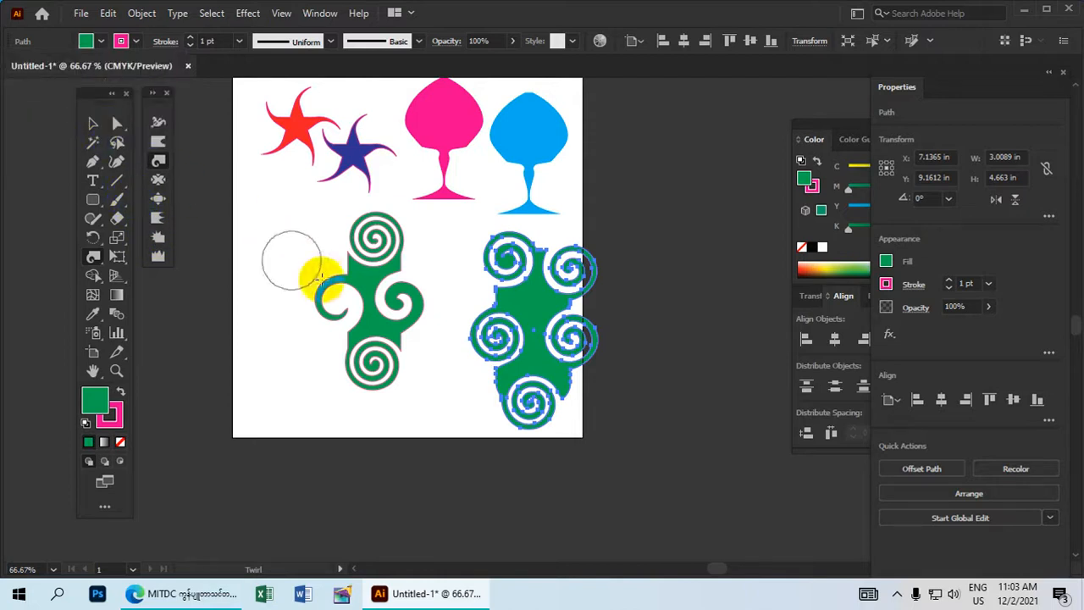
{"action": "left_click", "coordinate": [91, 126]}
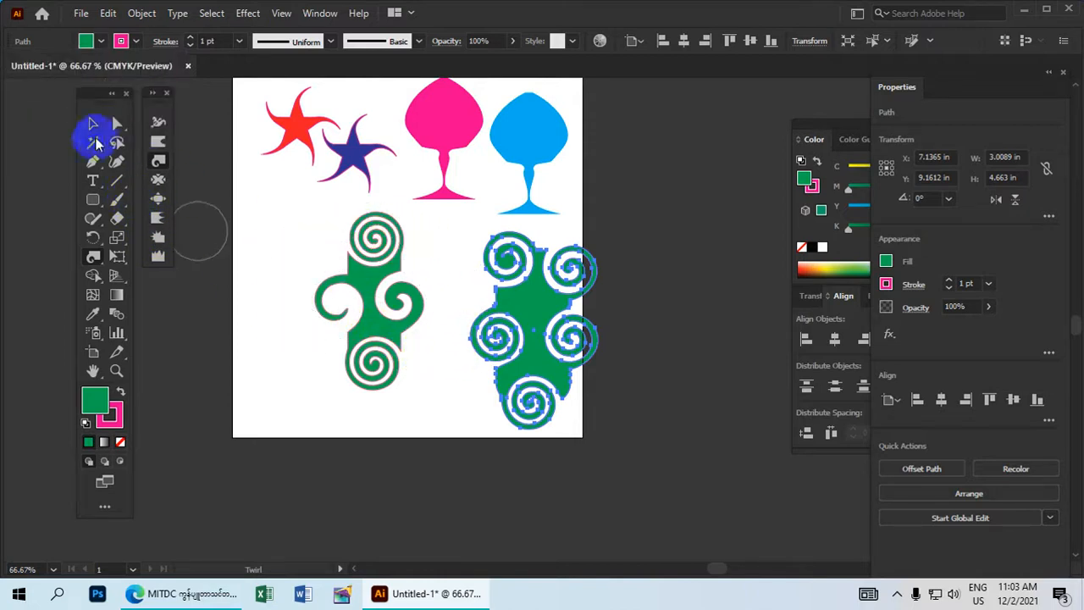
{"action": "left_click", "coordinate": [508, 338]}
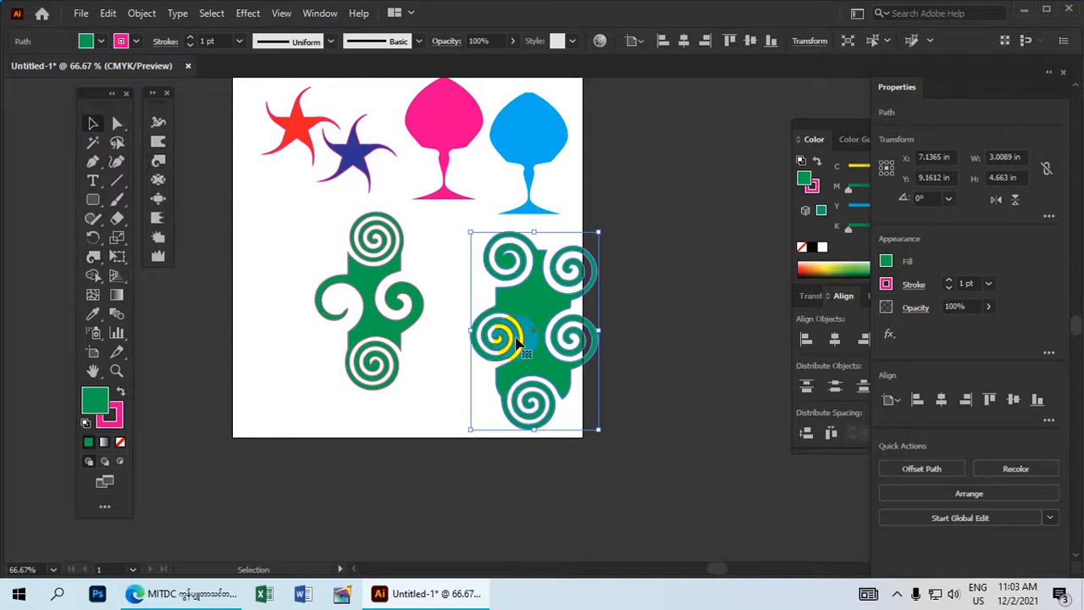
{"action": "left_click", "coordinate": [85, 45]}
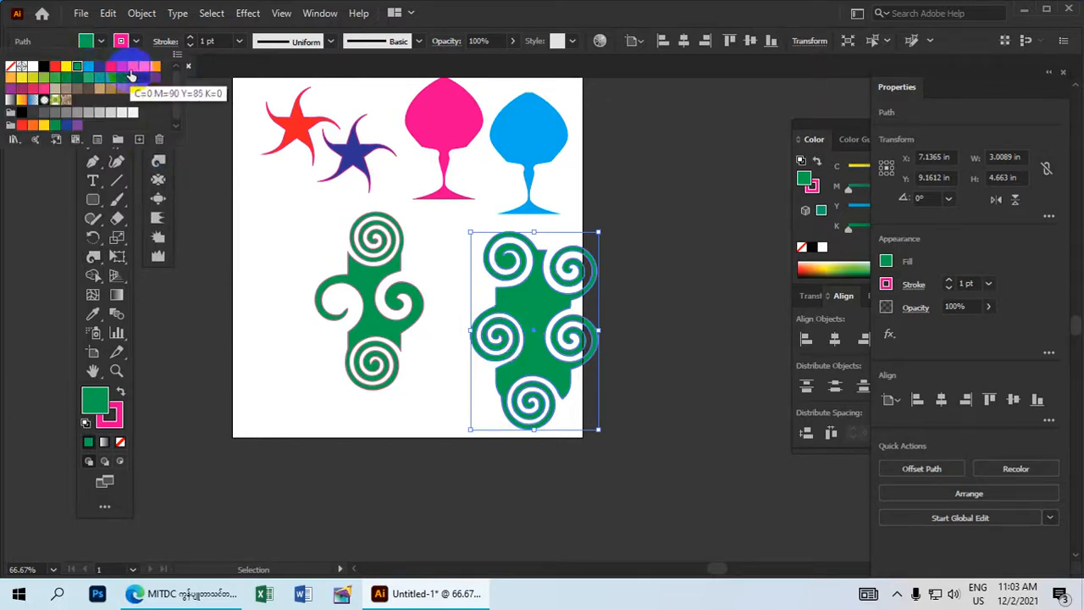
{"action": "left_click", "coordinate": [66, 67]}
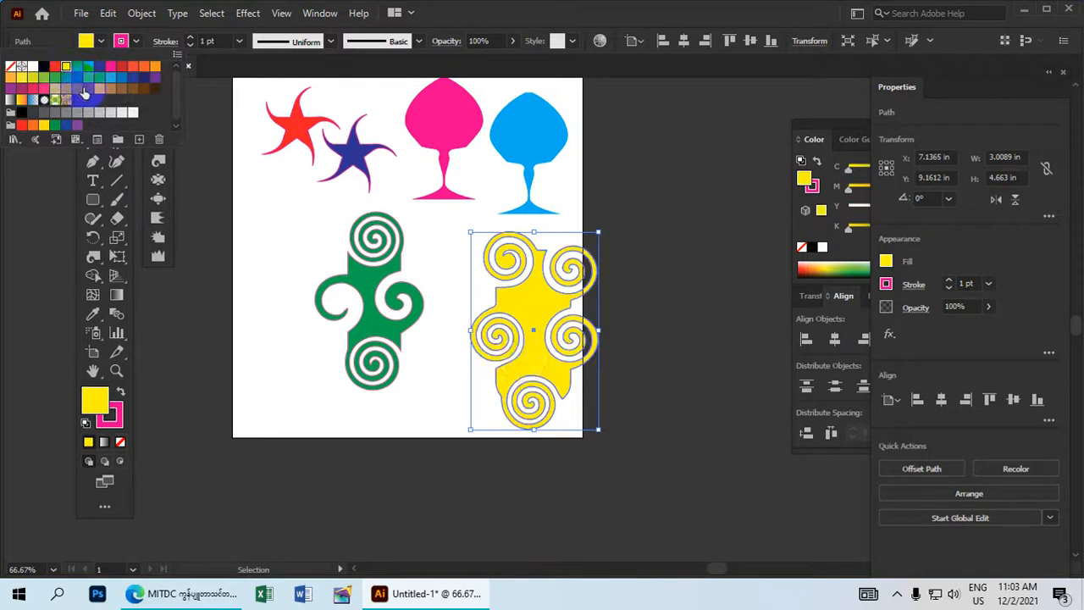
{"action": "left_click", "coordinate": [514, 314]}
Move the yellow spiral shape off the artboard, past its right edge.
{"action": "left_click_drag", "start_coordinate": [515, 298], "coordinate": [587, 171]}
{"action": "left_click_drag", "start_coordinate": [473, 232], "coordinate": [469, 327]}
{"action": "left_click_drag", "start_coordinate": [622, 279], "coordinate": [650, 163]}
Shrink the green spiral shape to about 1.66 by 2.73 in and place it below the red starfish.
{"action": "left_click_drag", "start_coordinate": [533, 251], "coordinate": [583, 229]}
{"action": "left_click_drag", "start_coordinate": [498, 324], "coordinate": [516, 333]}
{"action": "left_click_drag", "start_coordinate": [437, 355], "coordinate": [636, 334]}
{"action": "left_click_drag", "start_coordinate": [516, 321], "coordinate": [403, 313]}
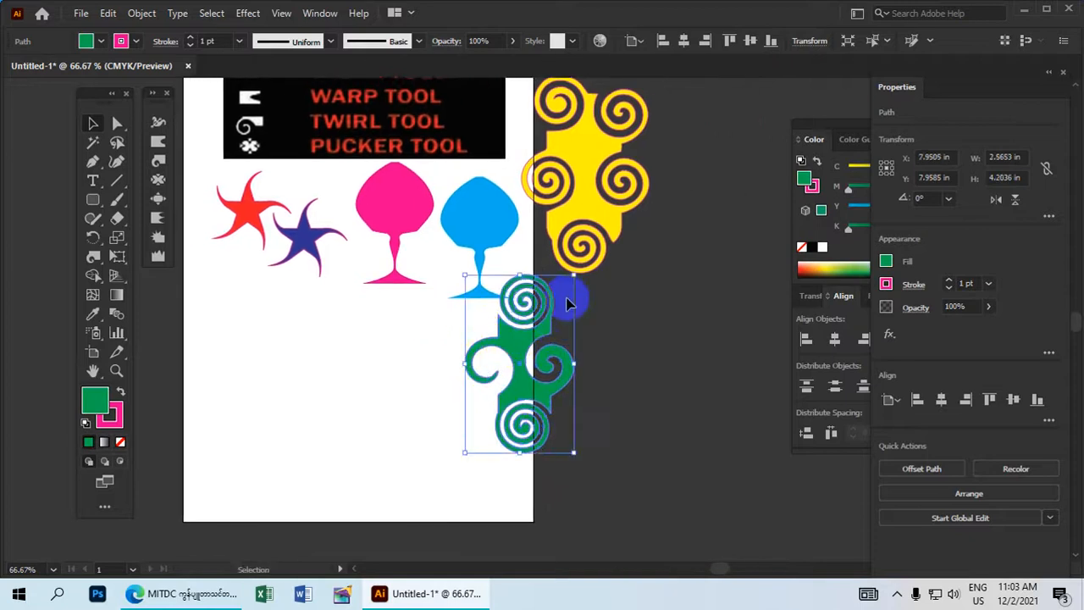
{"action": "left_click_drag", "start_coordinate": [575, 276], "coordinate": [536, 337]}
{"action": "left_click_drag", "start_coordinate": [500, 376], "coordinate": [268, 326]}
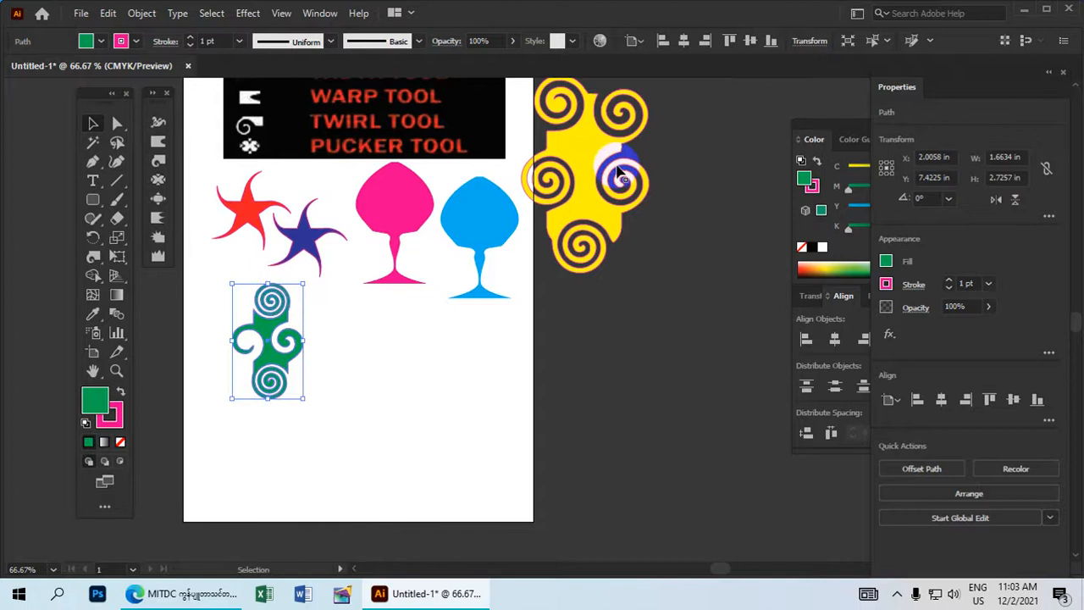
Move the yellow spiral shape back onto the artboard, shrink it to about 1.97 by 3.05 in and place it beside the green one.
{"action": "left_click", "coordinate": [551, 174]}
{"action": "left_click_drag", "start_coordinate": [603, 135], "coordinate": [442, 364]}
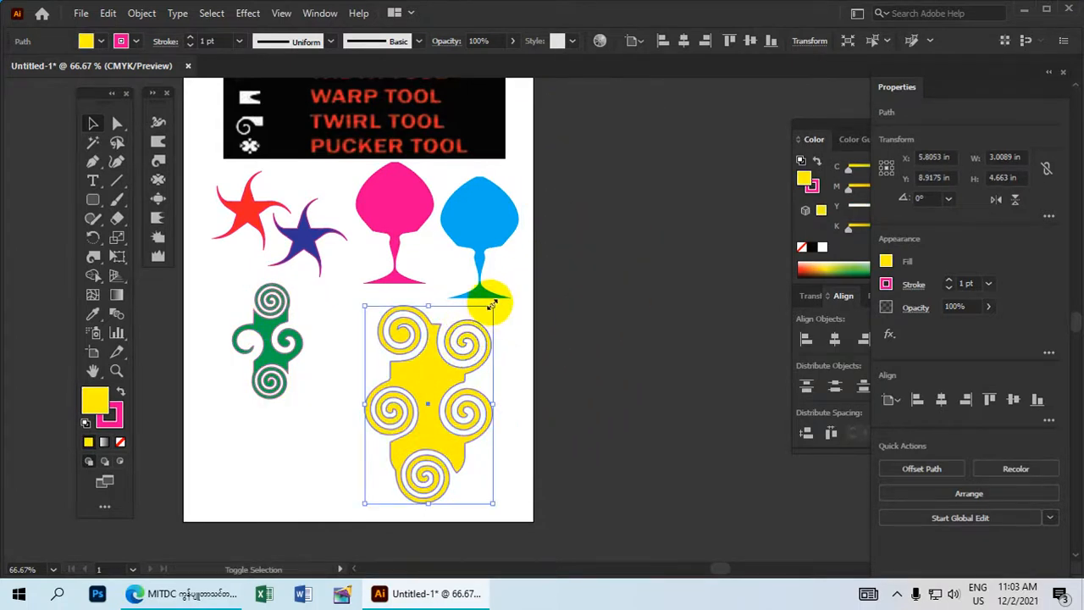
{"action": "left_click_drag", "start_coordinate": [494, 307], "coordinate": [471, 370]}
{"action": "left_click_drag", "start_coordinate": [410, 425], "coordinate": [359, 333]}
{"action": "left_click_drag", "start_coordinate": [443, 344], "coordinate": [558, 285]}
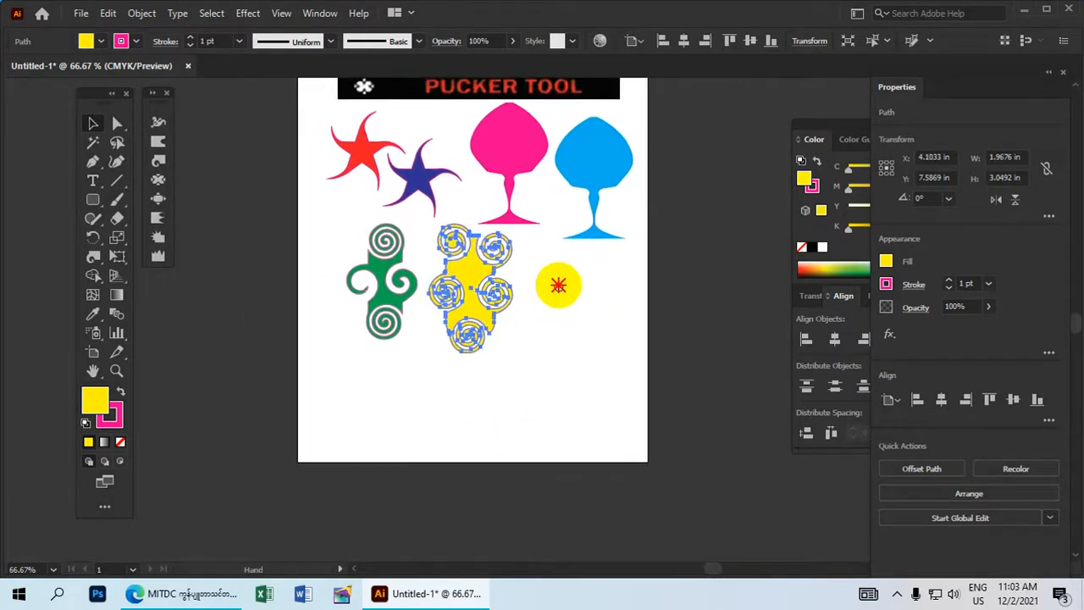
{"action": "left_click_drag", "start_coordinate": [470, 206], "coordinate": [458, 249]}
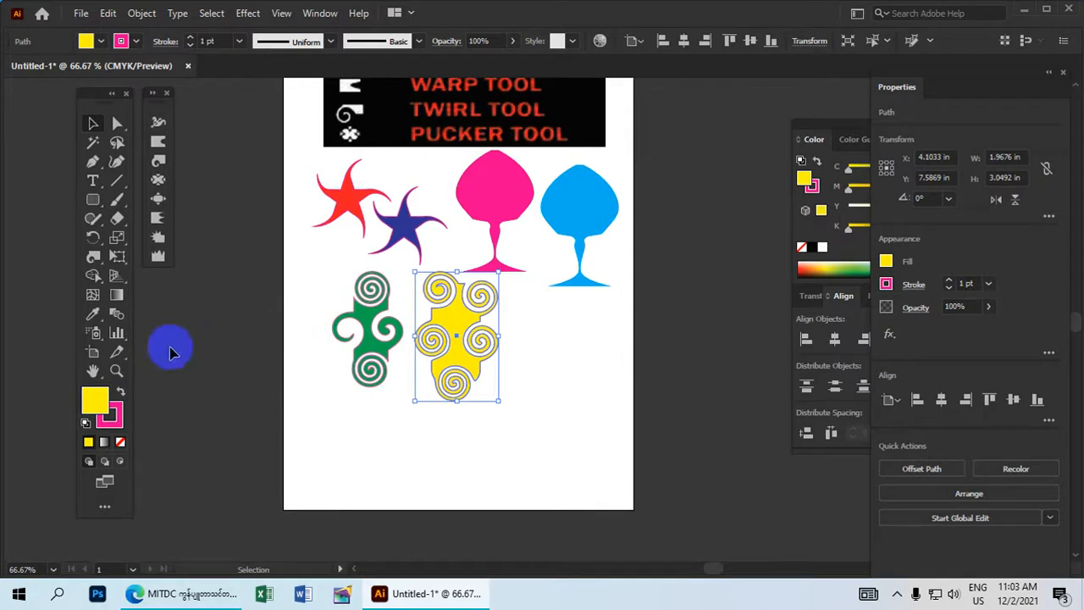
Draw a five-pointed star in the lower right of the artboard and enlarge it to about 2.17 by 2.2 in.
{"action": "left_click", "coordinate": [97, 207]}
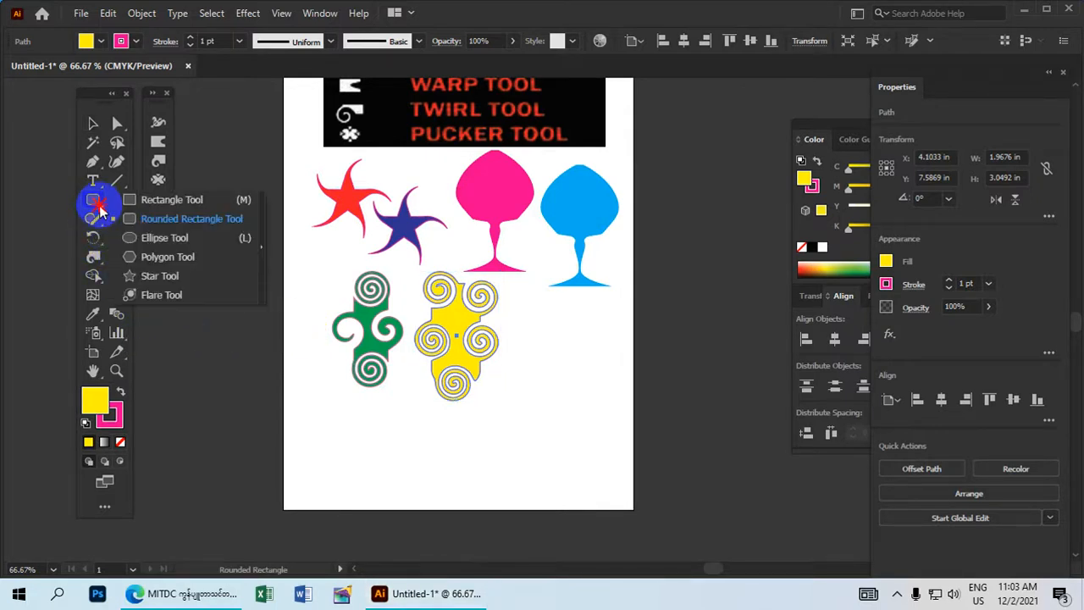
{"action": "left_click", "coordinate": [157, 278]}
{"action": "left_click_drag", "start_coordinate": [522, 405], "coordinate": [472, 288]}
{"action": "left_click_drag", "start_coordinate": [484, 242], "coordinate": [500, 278]}
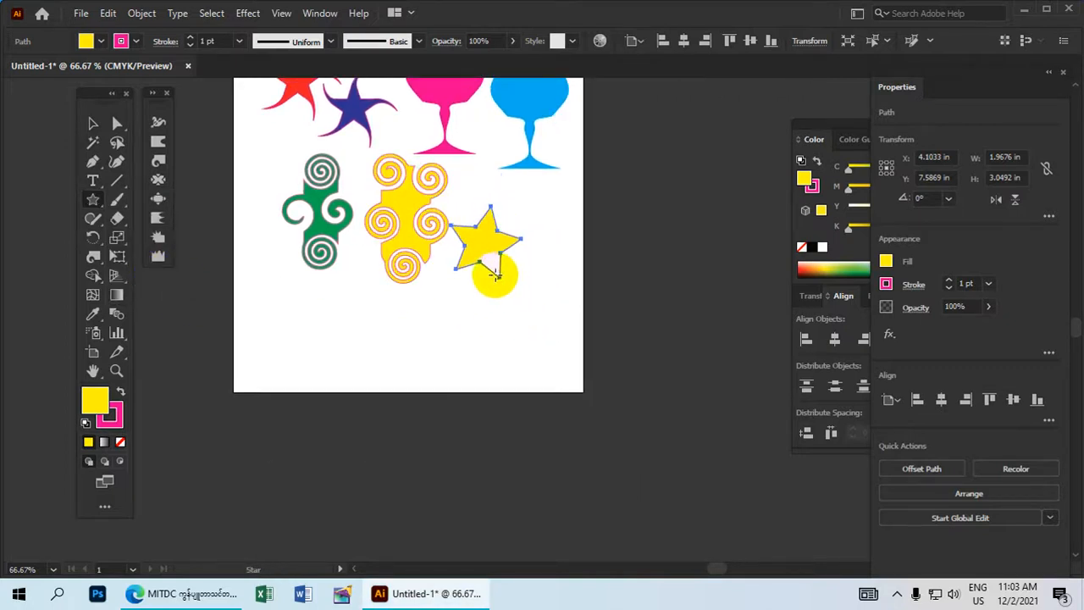
{"action": "left_click", "coordinate": [93, 123]}
{"action": "left_click_drag", "start_coordinate": [487, 247], "coordinate": [505, 301]}
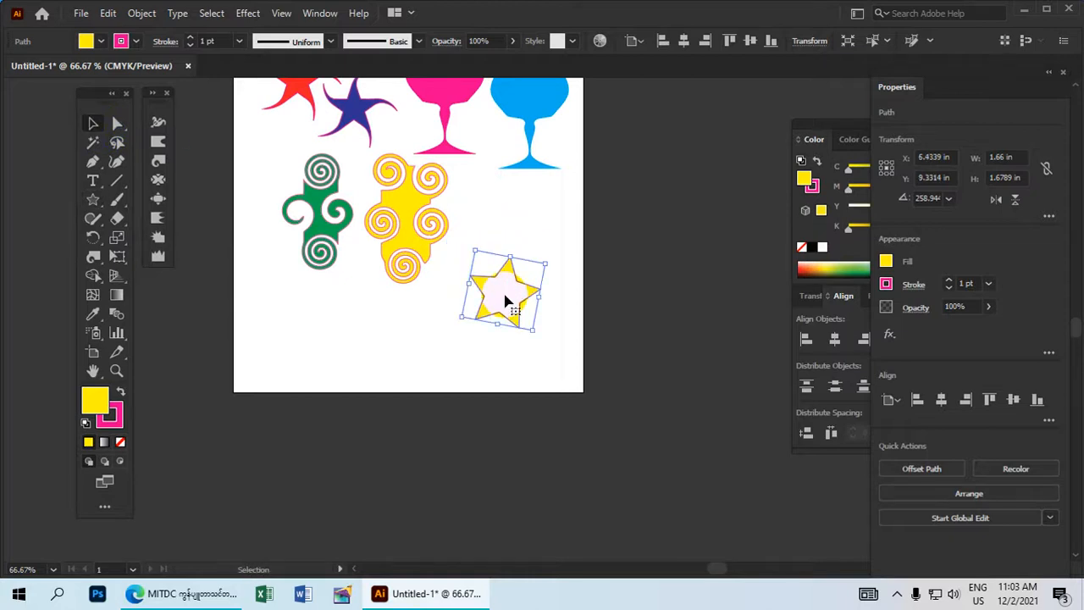
{"action": "left_click", "coordinate": [554, 272]}
{"action": "left_click_drag", "start_coordinate": [542, 262], "coordinate": [573, 248]}
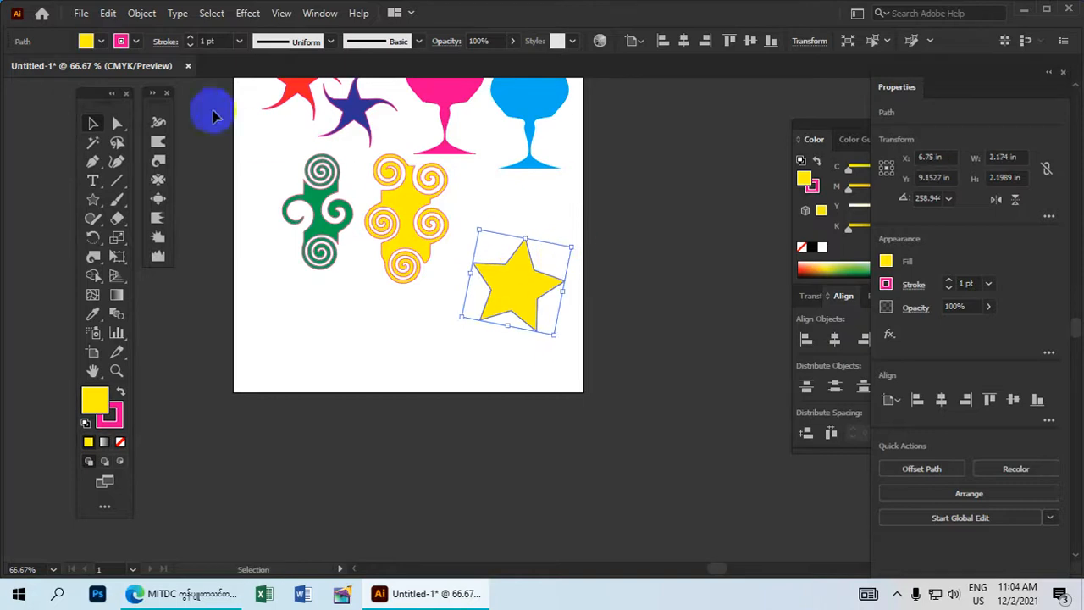
Fill the new star with red.
{"action": "left_click", "coordinate": [86, 42]}
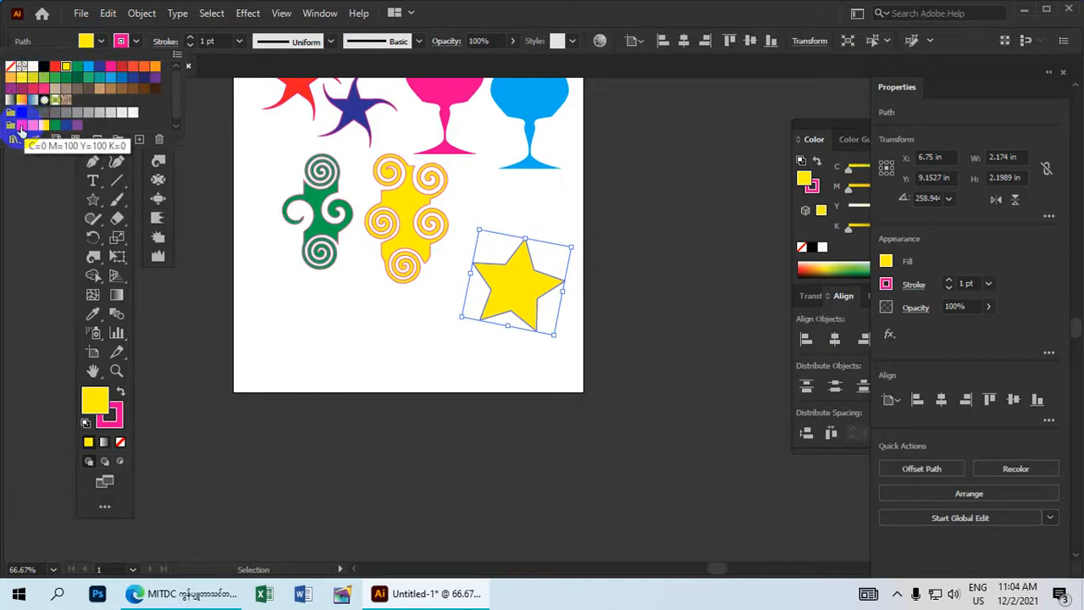
{"action": "left_click", "coordinate": [56, 76]}
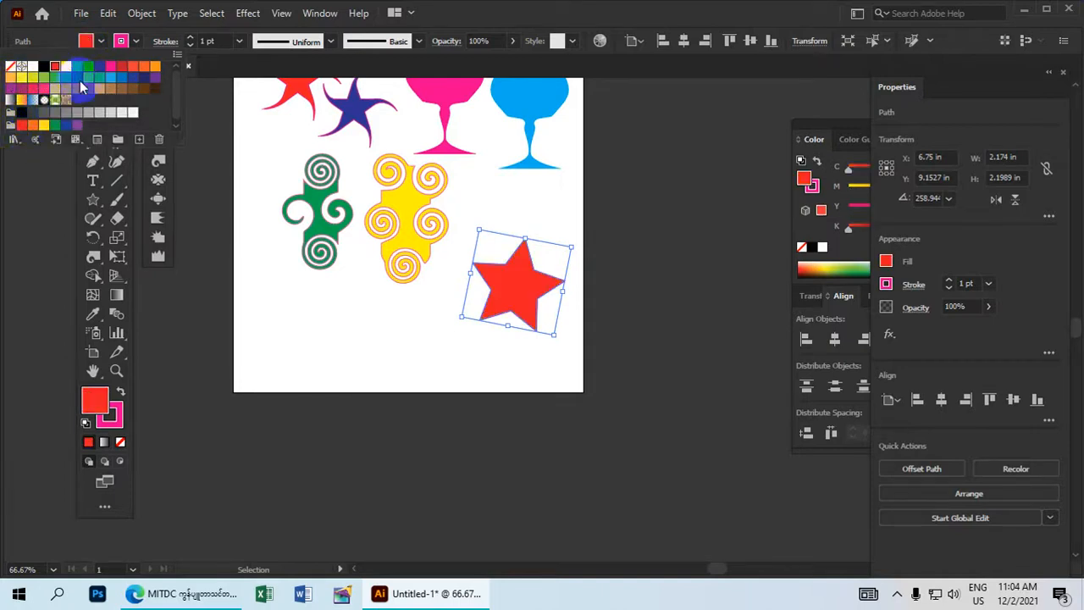
{"action": "left_click", "coordinate": [495, 343]}
Stretch the red star's points into long curved tails with the Pucker tool.
{"action": "left_click_drag", "start_coordinate": [408, 354], "coordinate": [408, 367]}
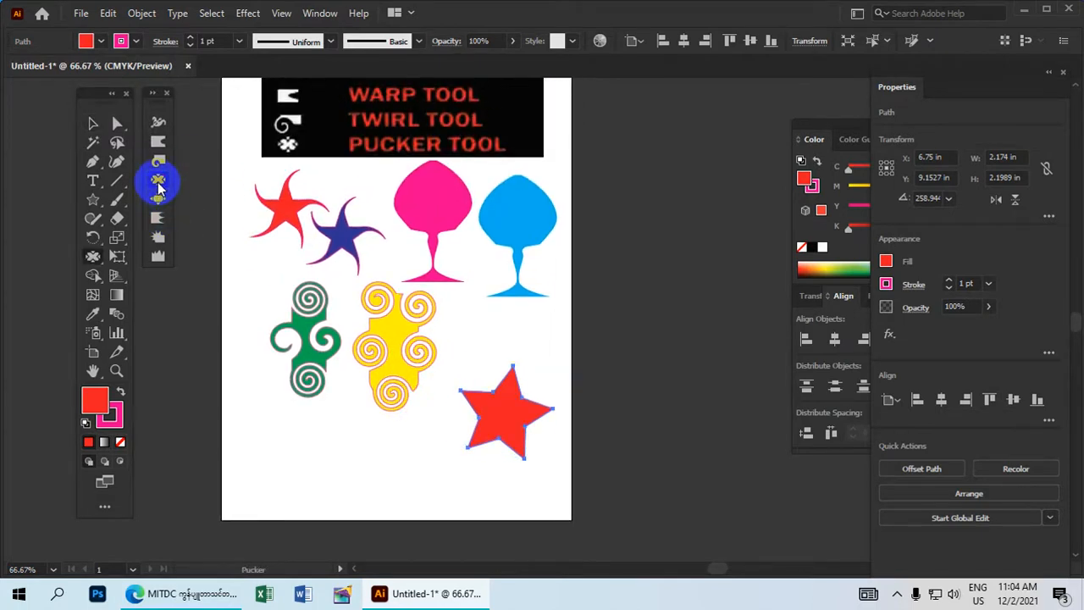
{"action": "scroll", "coordinate": [373, 254], "scroll_direction": "down", "scroll_amount": 3}
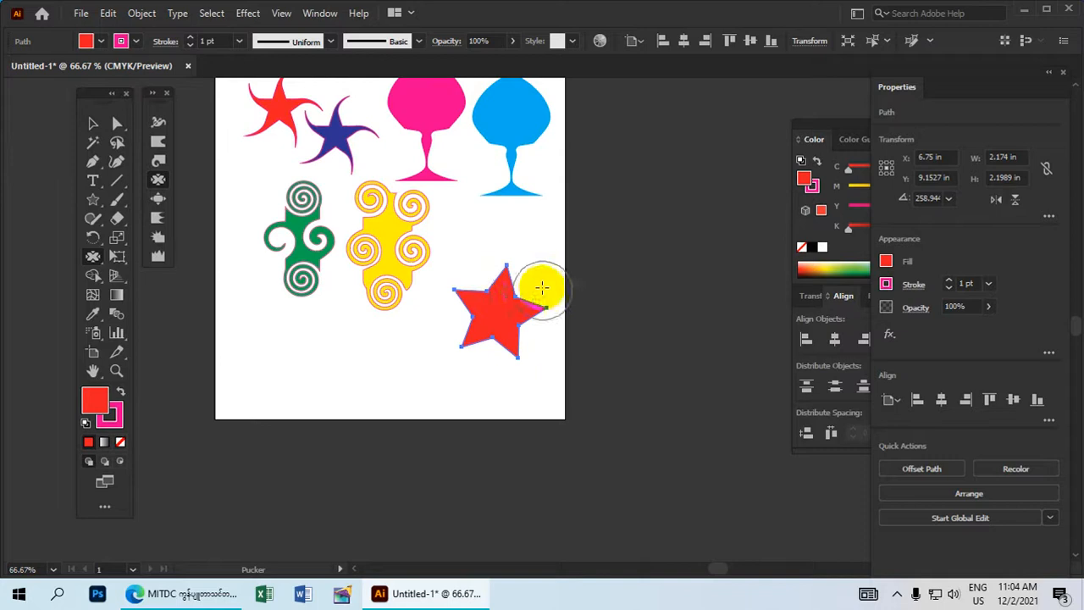
{"action": "mouse_move", "coordinate": [506, 265]}
{"action": "left_mouse_down"}
{"action": "mouse_move", "coordinate": [524, 217]}
{"action": "mouse_move", "coordinate": [551, 211]}
{"action": "mouse_move", "coordinate": [565, 233]}
{"action": "mouse_move", "coordinate": [550, 308]}
{"action": "mouse_move", "coordinate": [579, 303]}
{"action": "mouse_move", "coordinate": [611, 256]}
{"action": "mouse_move", "coordinate": [611, 220]}
{"action": "mouse_move", "coordinate": [524, 432]}
{"action": "mouse_move", "coordinate": [483, 470]}
{"action": "left_mouse_up"}
{"action": "mouse_move", "coordinate": [466, 342]}
{"action": "left_mouse_down"}
{"action": "mouse_move", "coordinate": [448, 387]}
{"action": "mouse_move", "coordinate": [475, 438]}
{"action": "left_mouse_up"}
{"action": "mouse_move", "coordinate": [440, 268]}
{"action": "left_mouse_down"}
{"action": "mouse_move", "coordinate": [419, 233]}
{"action": "mouse_move", "coordinate": [420, 181]}
{"action": "mouse_move", "coordinate": [456, 171]}
{"action": "mouse_move", "coordinate": [471, 199]}
{"action": "left_mouse_up"}
{"action": "left_click_drag", "start_coordinate": [467, 313], "coordinate": [360, 318]}
{"action": "mouse_move", "coordinate": [505, 337]}
{"action": "left_mouse_down"}
{"action": "mouse_move", "coordinate": [570, 357]}
{"action": "mouse_move", "coordinate": [545, 363]}
{"action": "left_mouse_up"}
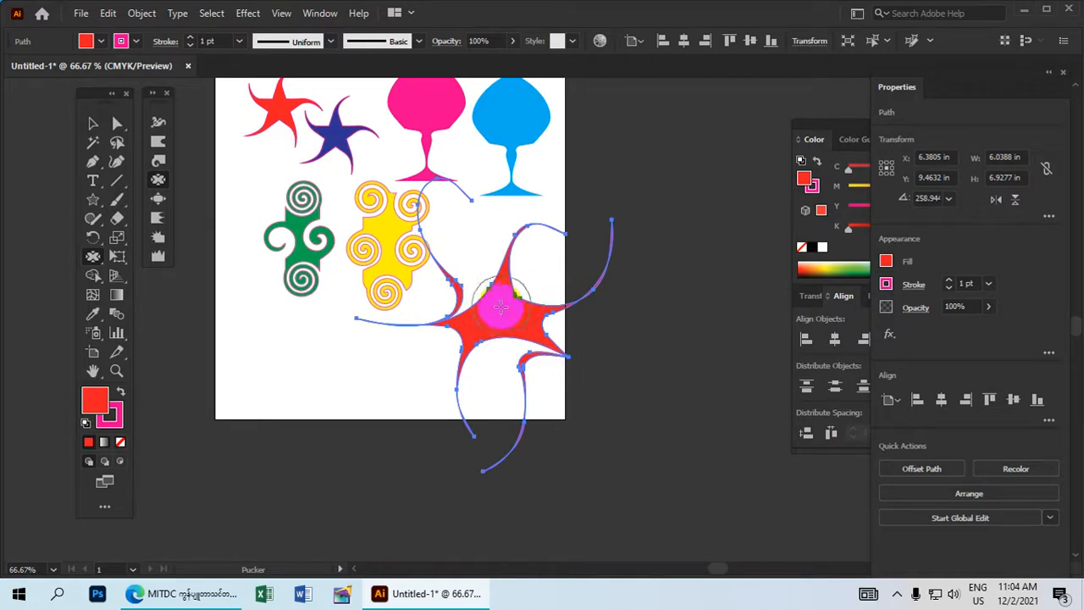
{"action": "left_click_drag", "start_coordinate": [487, 326], "coordinate": [506, 306]}
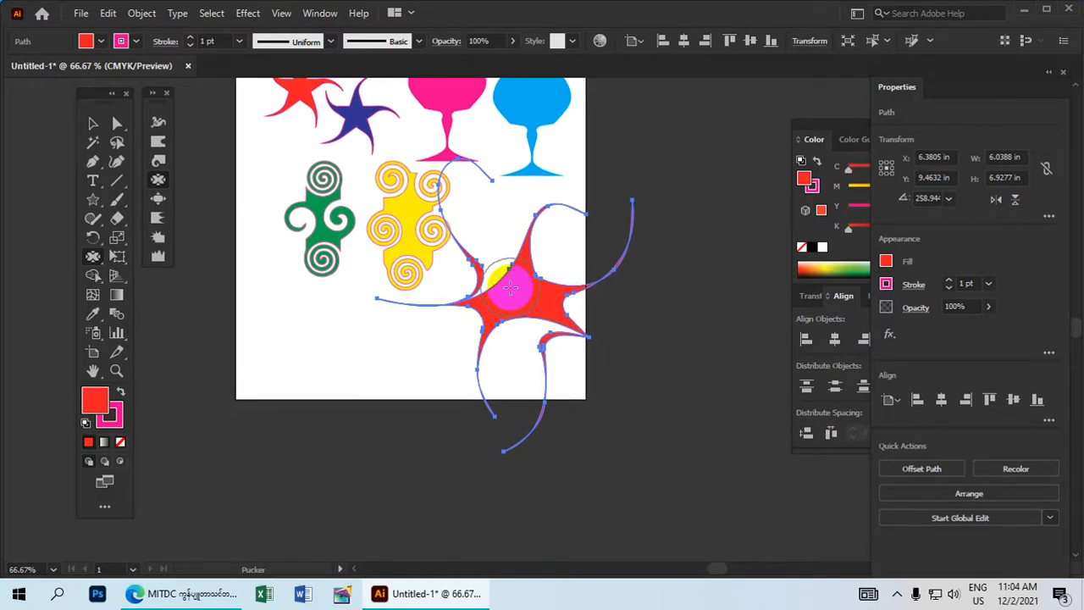
Delete the puckered red star.
{"action": "left_click", "coordinate": [94, 123]}
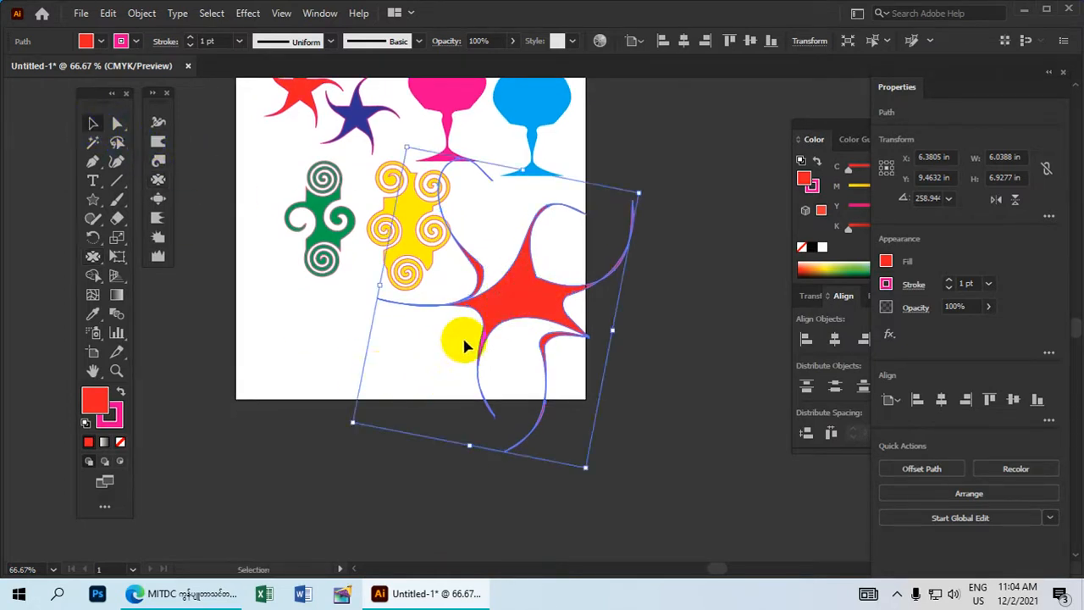
{"action": "left_click_drag", "start_coordinate": [464, 346], "coordinate": [483, 342]}
{"action": "key", "text": "Delete"}
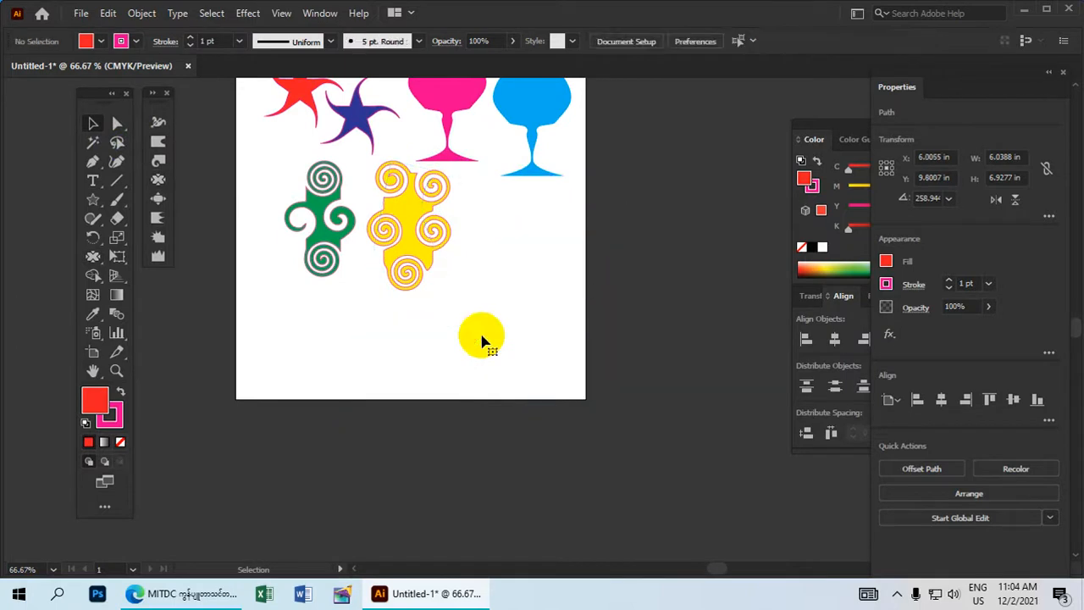
Draw a red hexagon about 2.19 by 1.89 in to the right of the yellow spiral shape.
{"action": "scroll", "coordinate": [499, 301], "scroll_direction": "up", "scroll_amount": 1}
{"action": "left_click", "coordinate": [92, 199]}
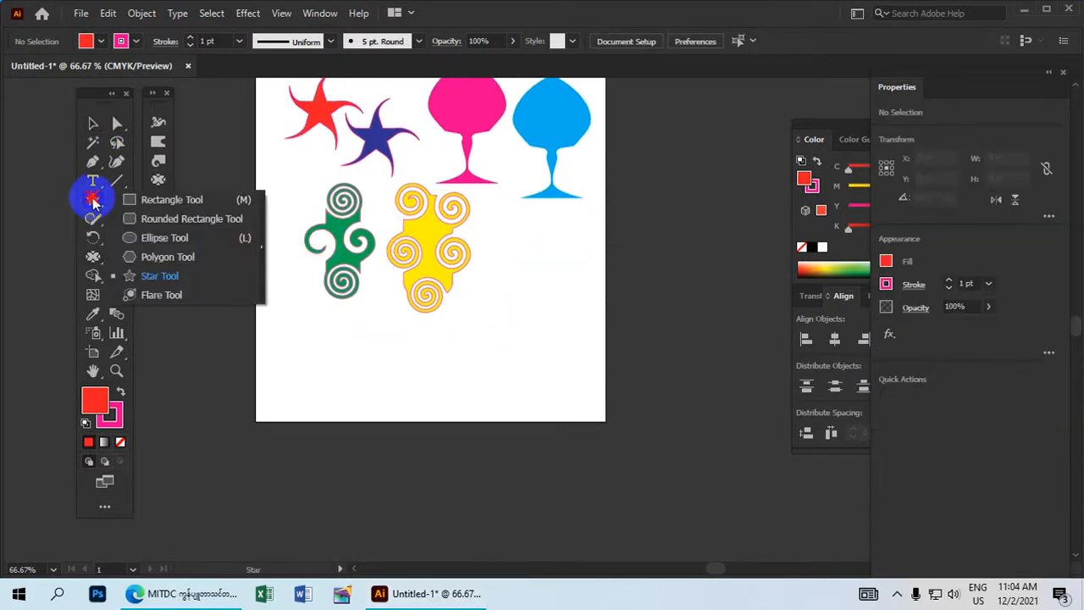
{"action": "left_click", "coordinate": [169, 257]}
{"action": "left_click_drag", "start_coordinate": [501, 318], "coordinate": [427, 294]}
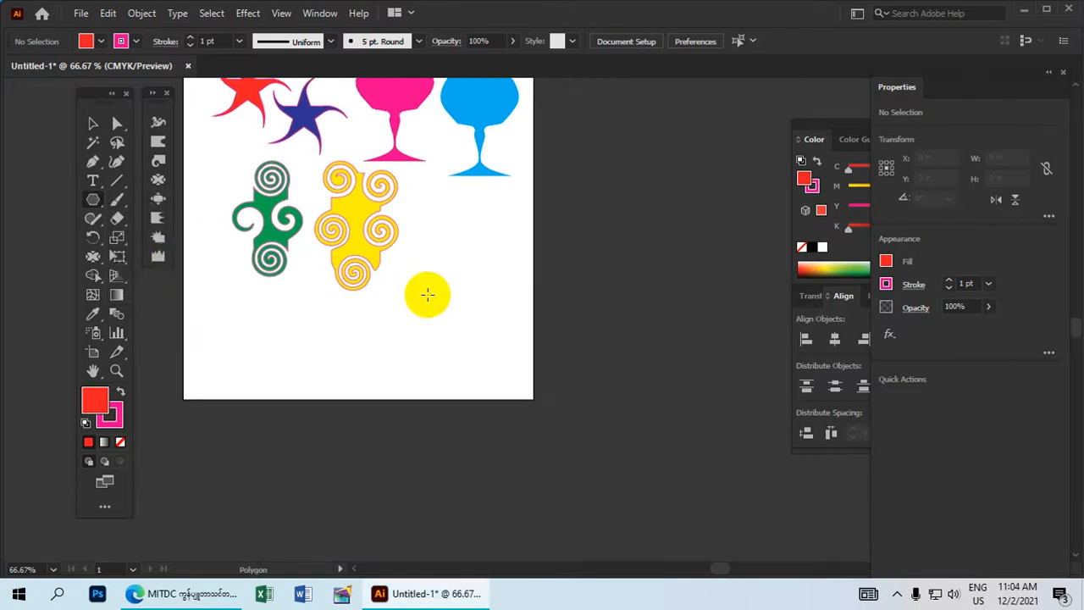
{"action": "left_click_drag", "start_coordinate": [486, 263], "coordinate": [508, 302]}
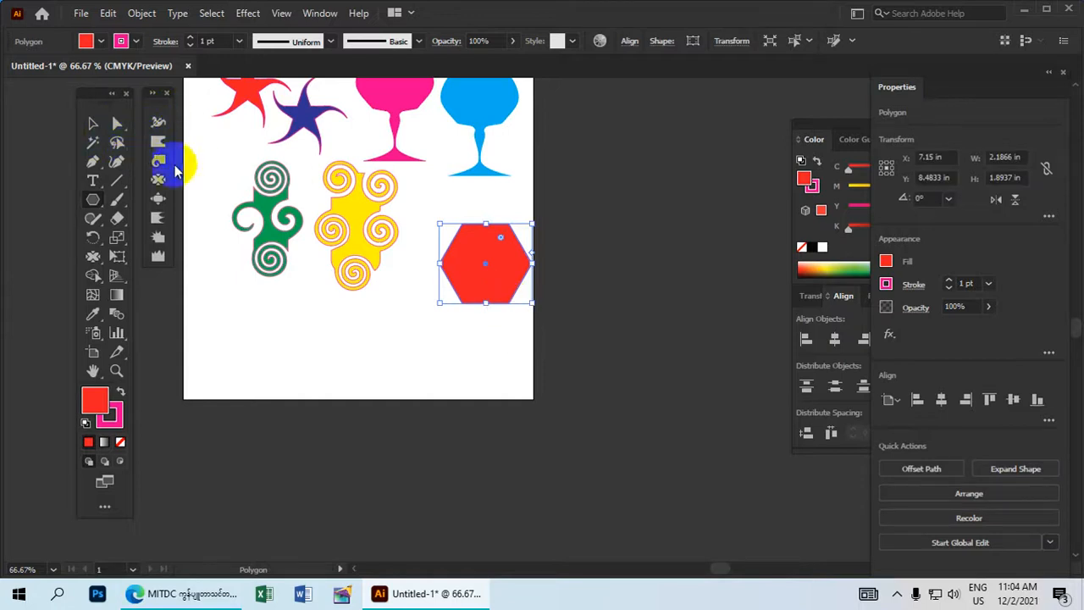
Pull the hexagon's corners outward into sharp points with the Pucker tool.
{"action": "left_click_drag", "start_coordinate": [336, 161], "coordinate": [347, 256]}
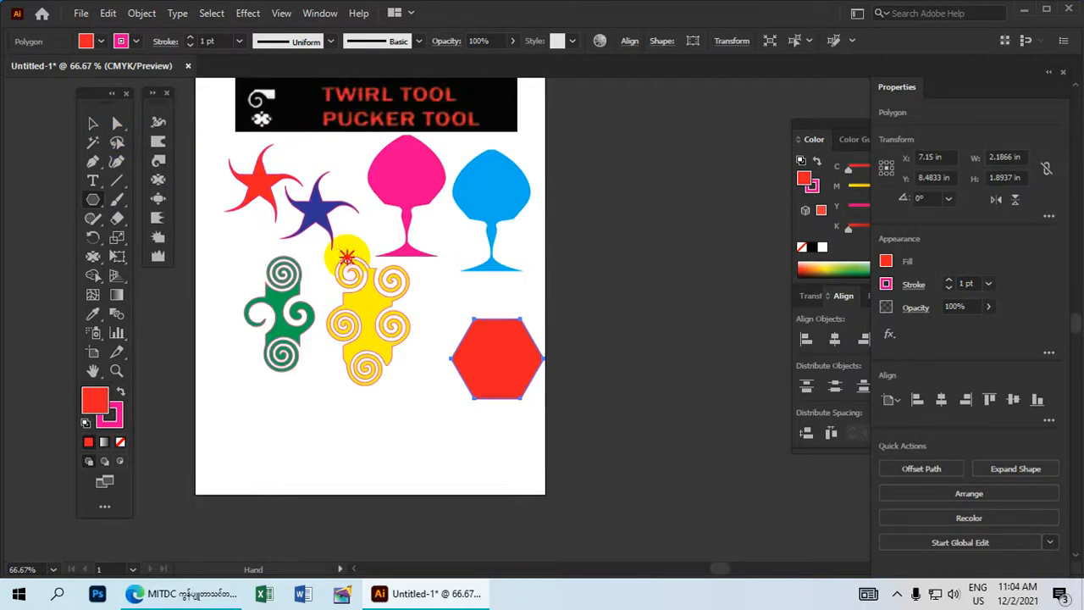
{"action": "left_click", "coordinate": [164, 179]}
{"action": "mouse_move", "coordinate": [484, 353]}
{"action": "left_mouse_down"}
{"action": "mouse_move", "coordinate": [508, 333]}
{"action": "mouse_move", "coordinate": [533, 304]}
{"action": "mouse_move", "coordinate": [532, 349]}
{"action": "mouse_move", "coordinate": [565, 359]}
{"action": "mouse_move", "coordinate": [519, 398]}
{"action": "mouse_move", "coordinate": [531, 421]}
{"action": "mouse_move", "coordinate": [473, 396]}
{"action": "mouse_move", "coordinate": [449, 425]}
{"action": "mouse_move", "coordinate": [454, 363]}
{"action": "mouse_move", "coordinate": [415, 350]}
{"action": "mouse_move", "coordinate": [483, 320]}
{"action": "mouse_move", "coordinate": [461, 275]}
{"action": "mouse_move", "coordinate": [537, 305]}
{"action": "left_mouse_up"}
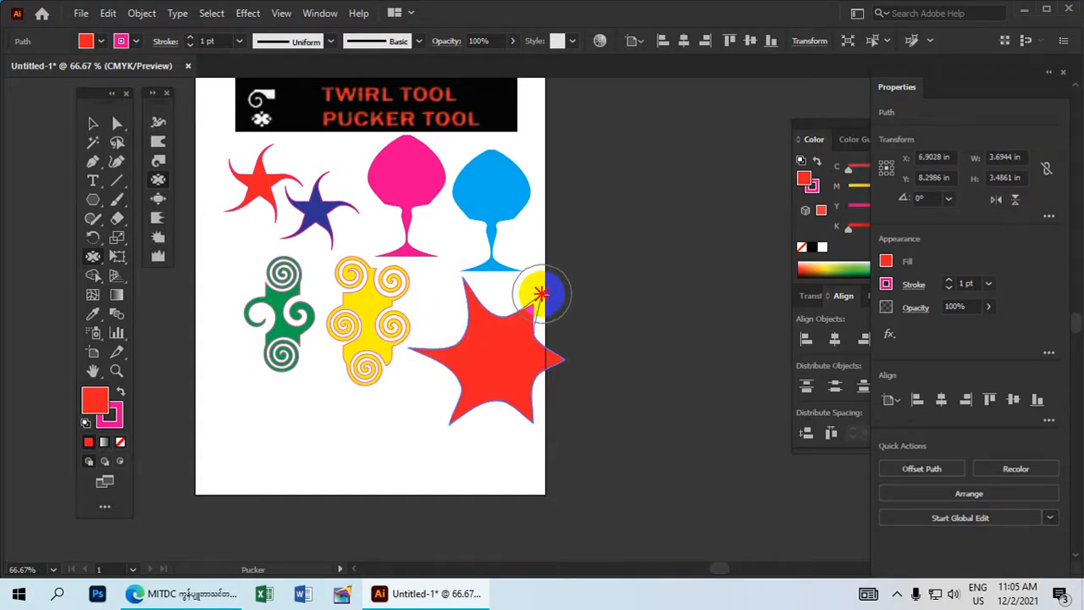
{"action": "mouse_move", "coordinate": [549, 288]}
{"action": "left_mouse_down"}
{"action": "mouse_move", "coordinate": [546, 360]}
{"action": "mouse_move", "coordinate": [582, 363]}
{"action": "mouse_move", "coordinate": [531, 432]}
{"action": "left_mouse_up"}
Move the puckered red hexagon off the artboard, beyond its upper right side.
{"action": "left_click", "coordinate": [94, 123]}
{"action": "left_click_drag", "start_coordinate": [501, 349], "coordinate": [668, 200]}
{"action": "left_click_drag", "start_coordinate": [504, 305], "coordinate": [506, 341]}
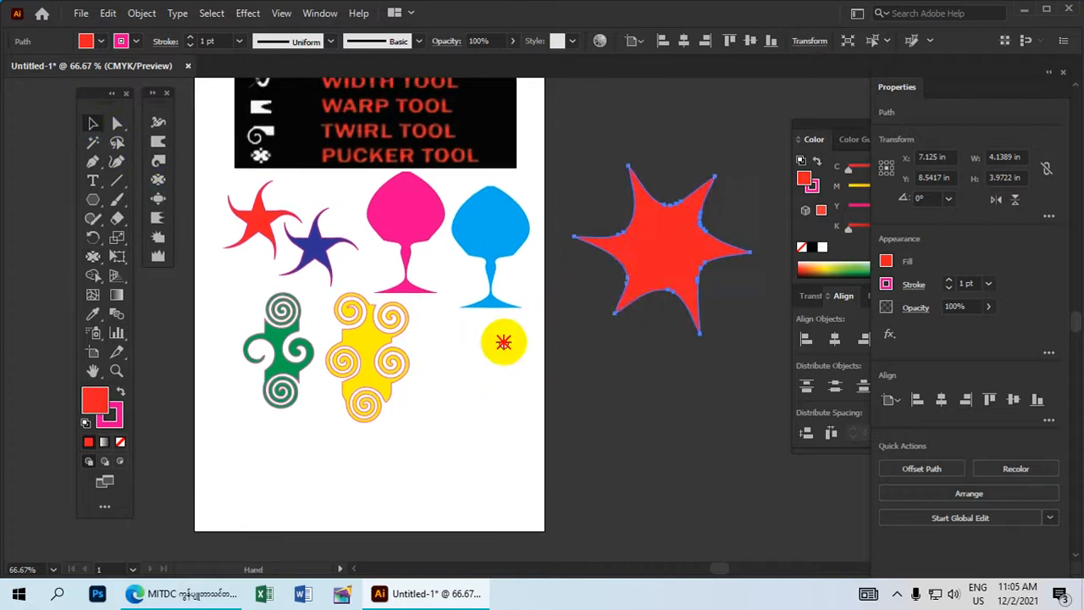
{"action": "left_click_drag", "start_coordinate": [638, 284], "coordinate": [602, 256]}
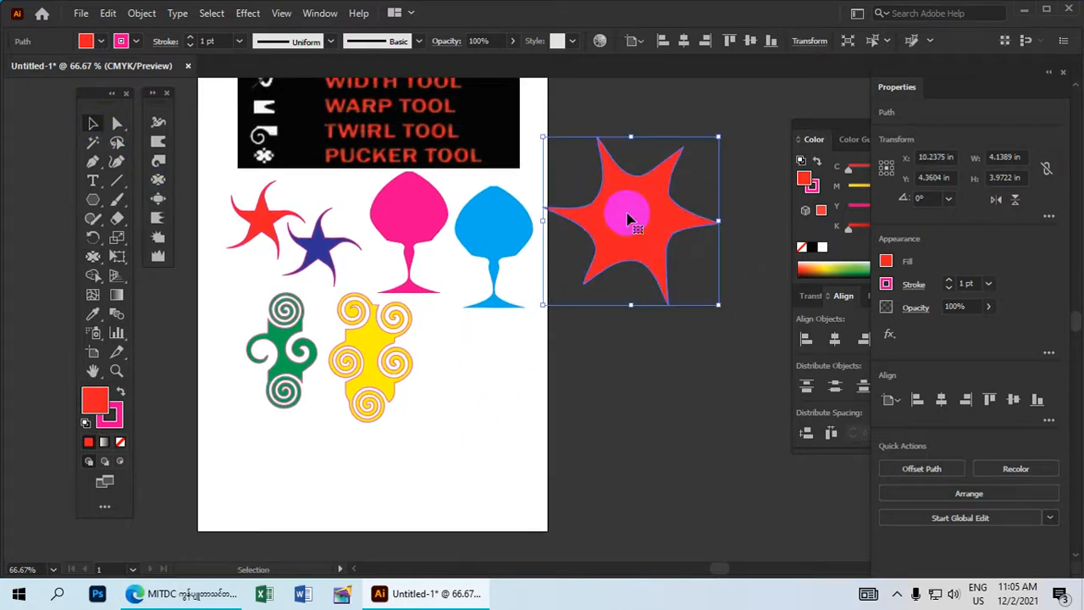
Shrink the puckered red hexagon to about 3.39 by 3.25 in and place it below the blue goblet shape.
{"action": "left_click_drag", "start_coordinate": [718, 137], "coordinate": [686, 164]}
{"action": "left_click_drag", "start_coordinate": [621, 230], "coordinate": [478, 422]}
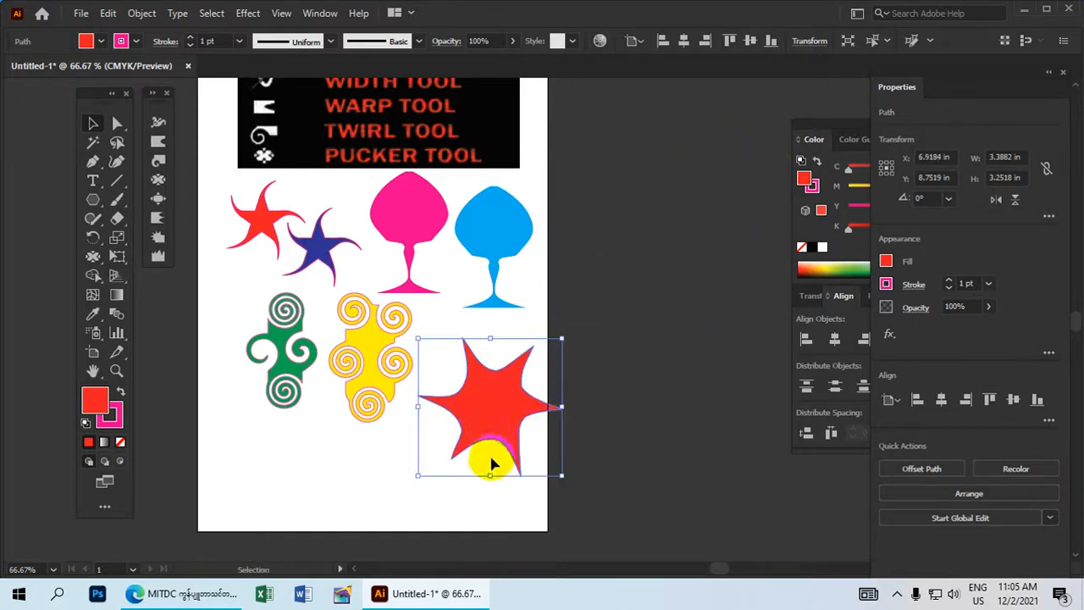
{"action": "left_click_drag", "start_coordinate": [482, 491], "coordinate": [561, 464]}
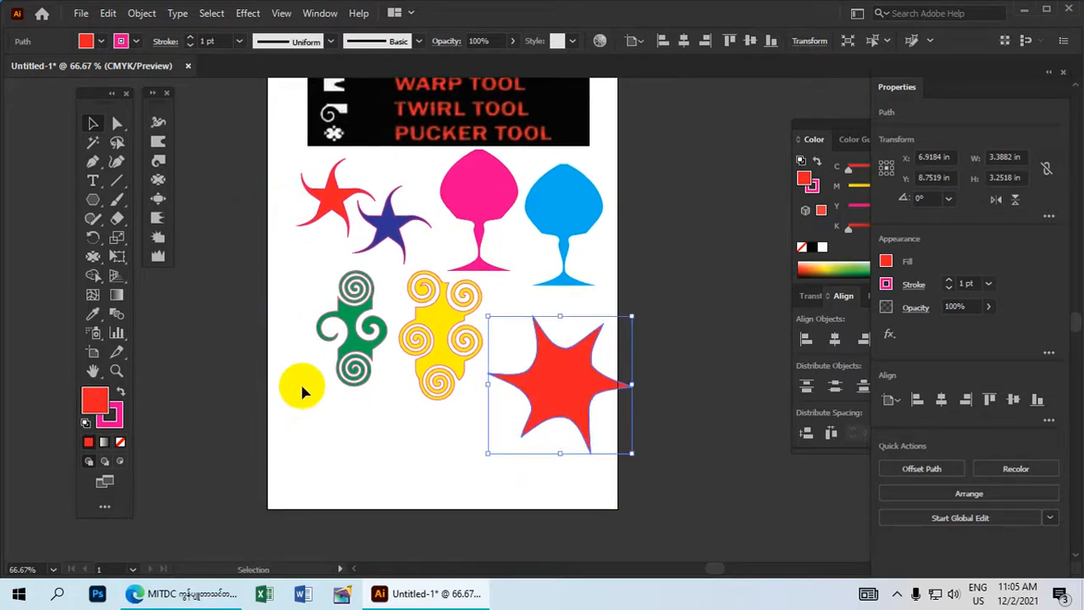
Select all the decorative shapes below the tool-name banner and group them.
{"action": "left_click_drag", "start_coordinate": [285, 174], "coordinate": [591, 455]}
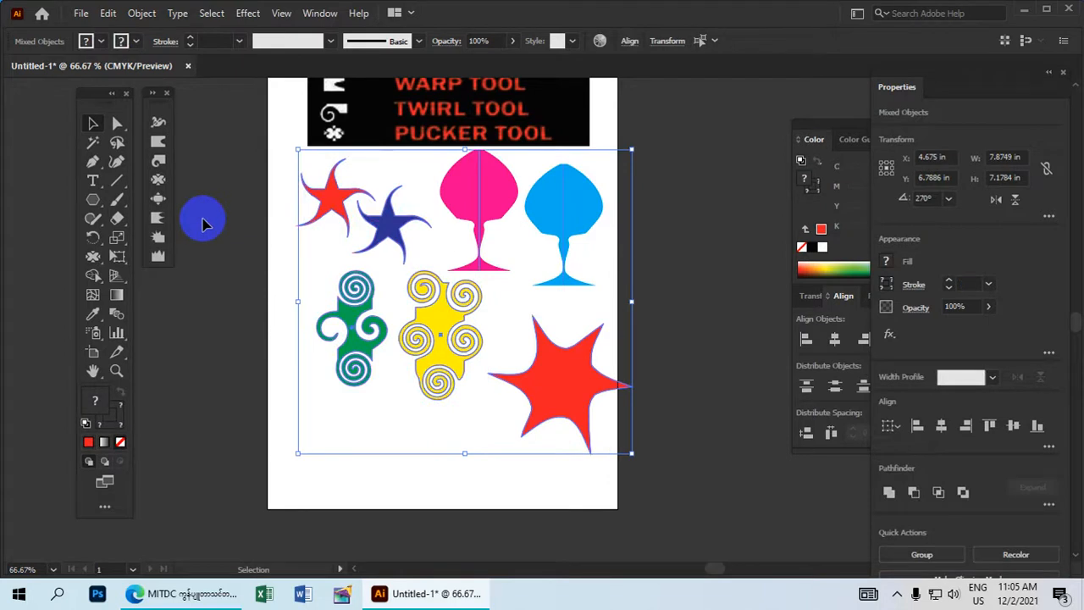
{"action": "left_click", "coordinate": [142, 14]}
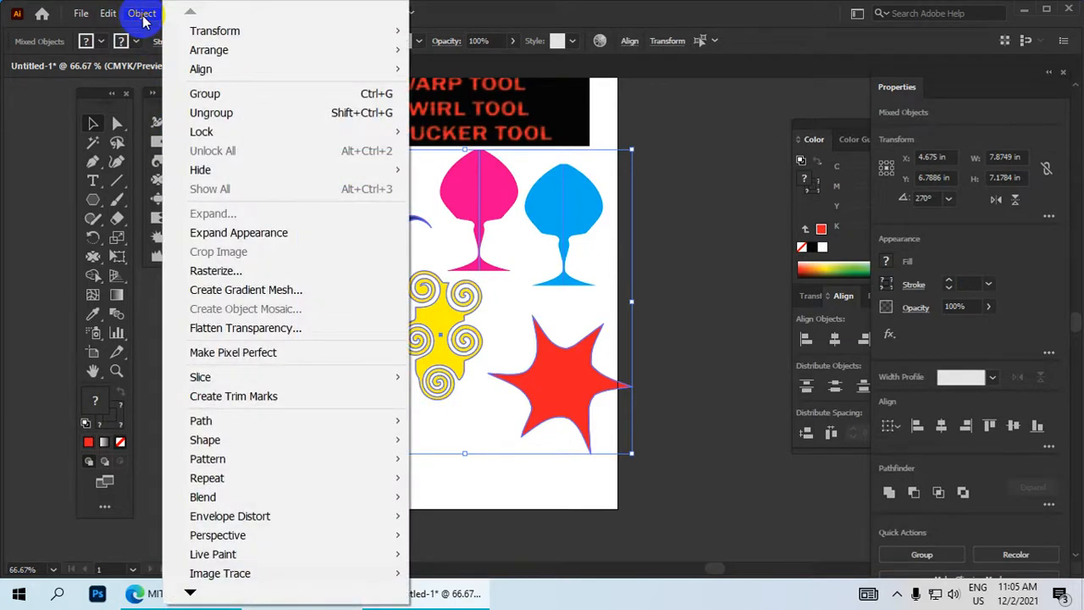
{"action": "left_click", "coordinate": [204, 95]}
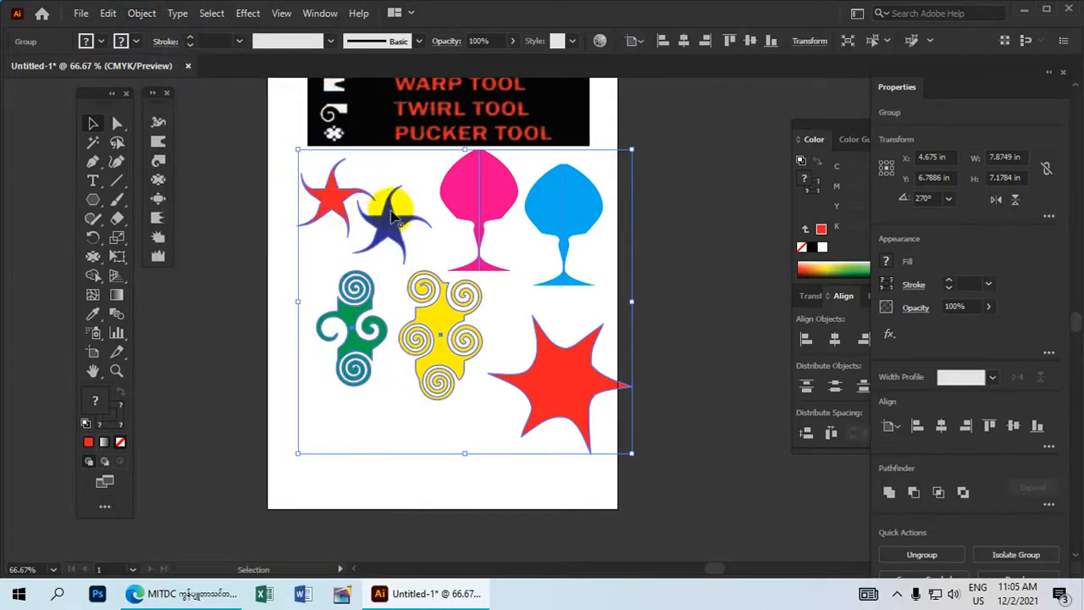
Scale the grouped shapes down proportionally and position them in the middle of the artboard below the banner.
{"action": "left_click_drag", "start_coordinate": [384, 228], "coordinate": [337, 265]}
{"action": "left_click_drag", "start_coordinate": [430, 235], "coordinate": [455, 217]}
{"action": "left_click_drag", "start_coordinate": [606, 169], "coordinate": [481, 276]}
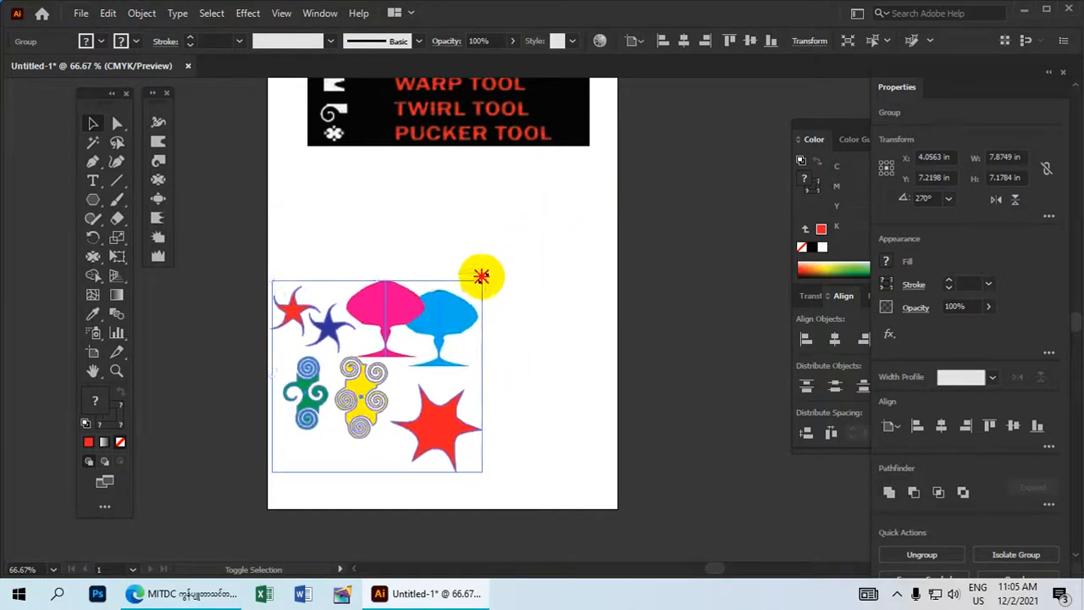
{"action": "left_click_drag", "start_coordinate": [431, 310], "coordinate": [509, 216]}
{"action": "left_click", "coordinate": [600, 232]}
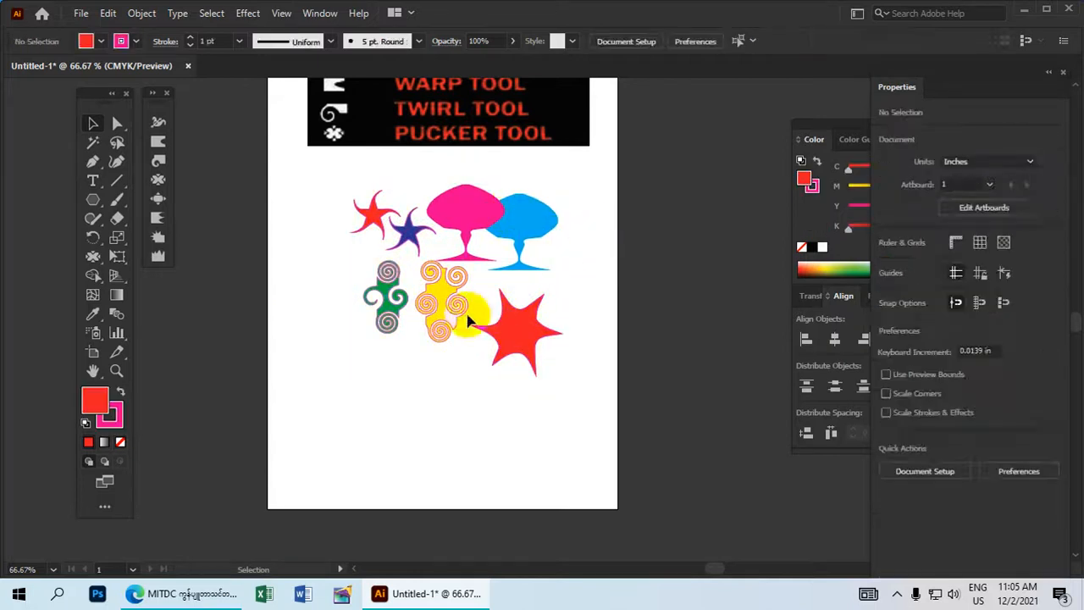
Shrink the group to about 4.16 by 3.79 in and duplicate it beside the original, over the artboard's edge.
{"action": "left_click_drag", "start_coordinate": [445, 303], "coordinate": [437, 278]}
{"action": "left_click_drag", "start_coordinate": [555, 161], "coordinate": [620, 267]}
{"action": "left_click_drag", "start_coordinate": [500, 256], "coordinate": [387, 259]}
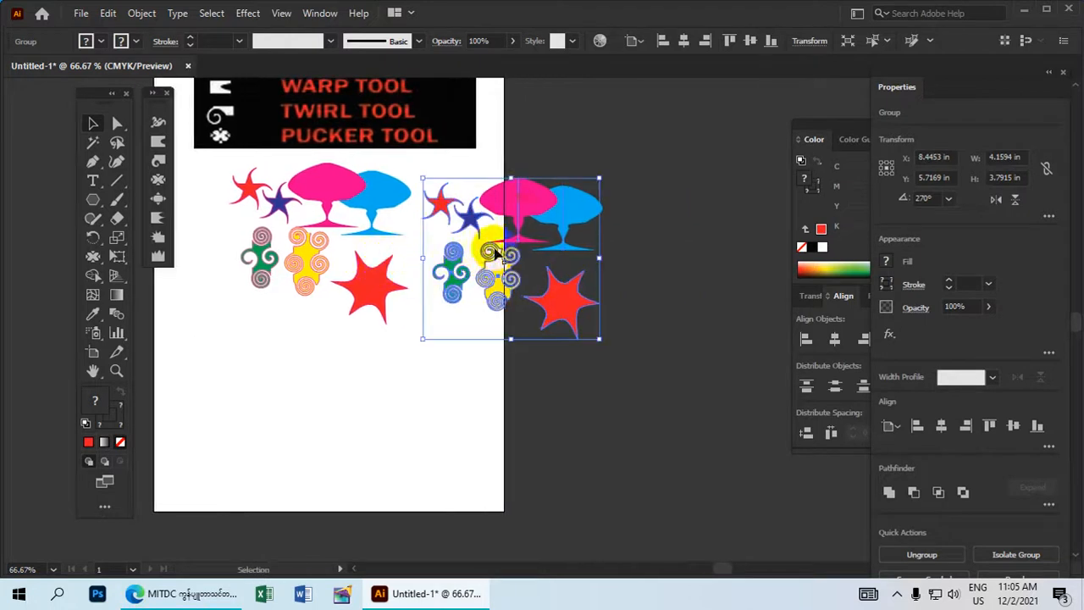
Try shrinking the duplicated group to about 2.32 by 2.12 in beside the original, and undo the resizing.
{"action": "mouse_move", "coordinate": [523, 209]}
{"action": "left_mouse_down"}
{"action": "mouse_move", "coordinate": [541, 188]}
{"action": "mouse_move", "coordinate": [612, 158]}
{"action": "mouse_move", "coordinate": [540, 213]}
{"action": "left_mouse_up"}
{"action": "left_click_drag", "start_coordinate": [379, 357], "coordinate": [486, 287]}
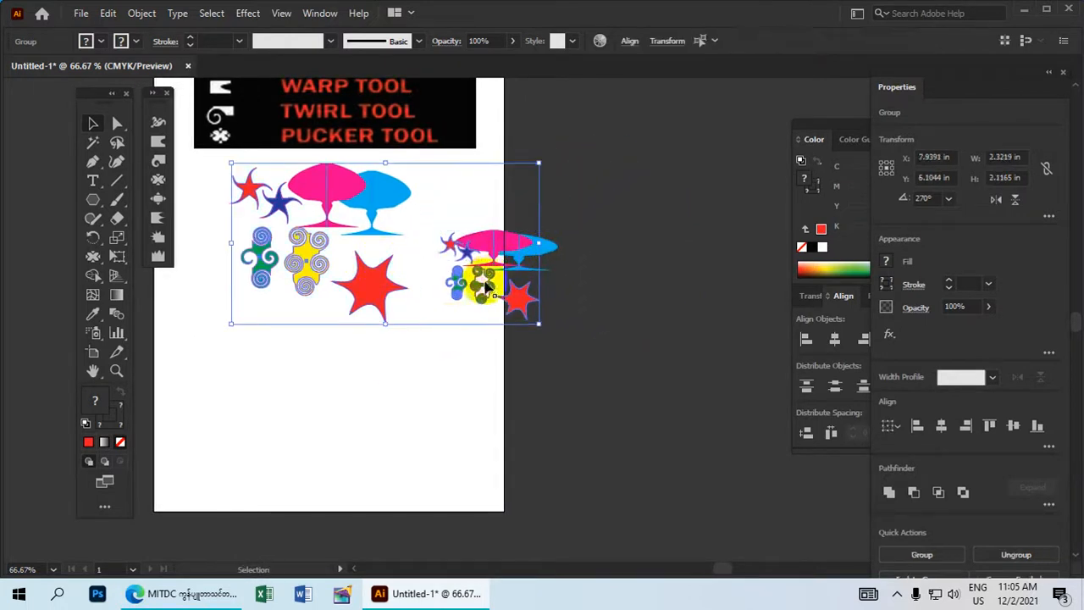
{"action": "left_click", "coordinate": [605, 296]}
{"action": "double_click", "coordinate": [494, 246]}
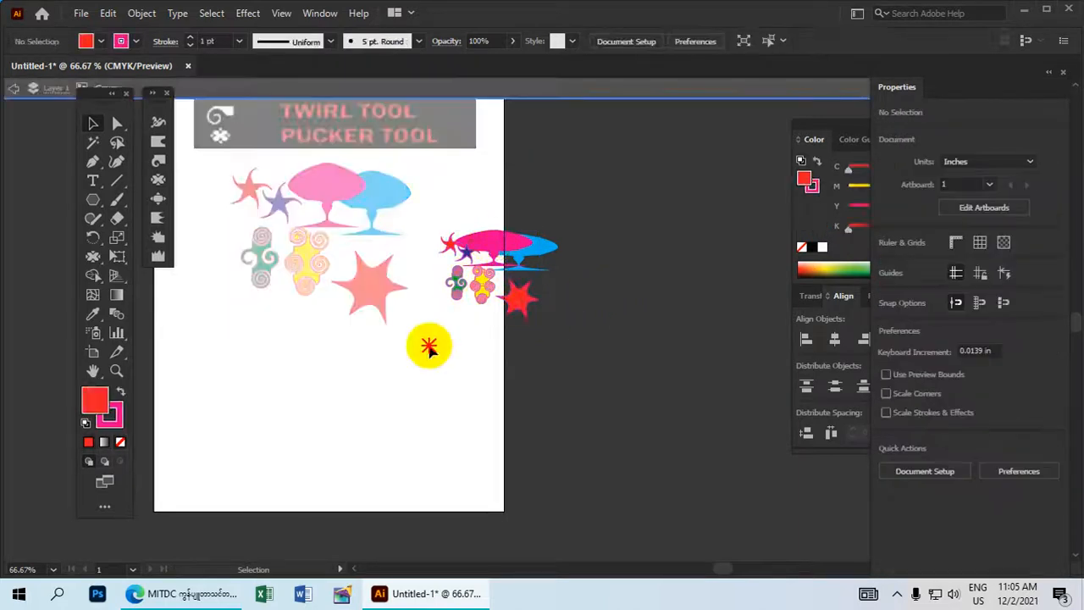
{"action": "left_click", "coordinate": [604, 263]}
{"action": "key", "text": "ctrl+z"}
{"action": "left_click_drag", "start_coordinate": [624, 336], "coordinate": [658, 314]}
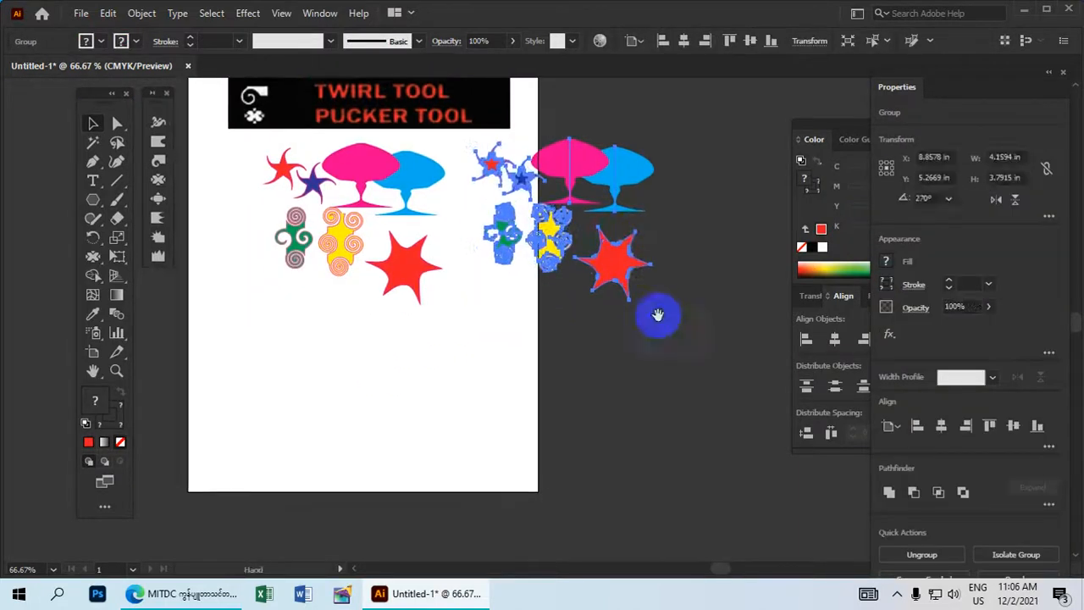
Move the duplicated group beneath the original on the artboard and delete the duplicate.
{"action": "left_click_drag", "start_coordinate": [535, 241], "coordinate": [297, 401]}
{"action": "left_click_drag", "start_coordinate": [491, 340], "coordinate": [611, 299]}
{"action": "left_click_drag", "start_coordinate": [451, 288], "coordinate": [500, 281]}
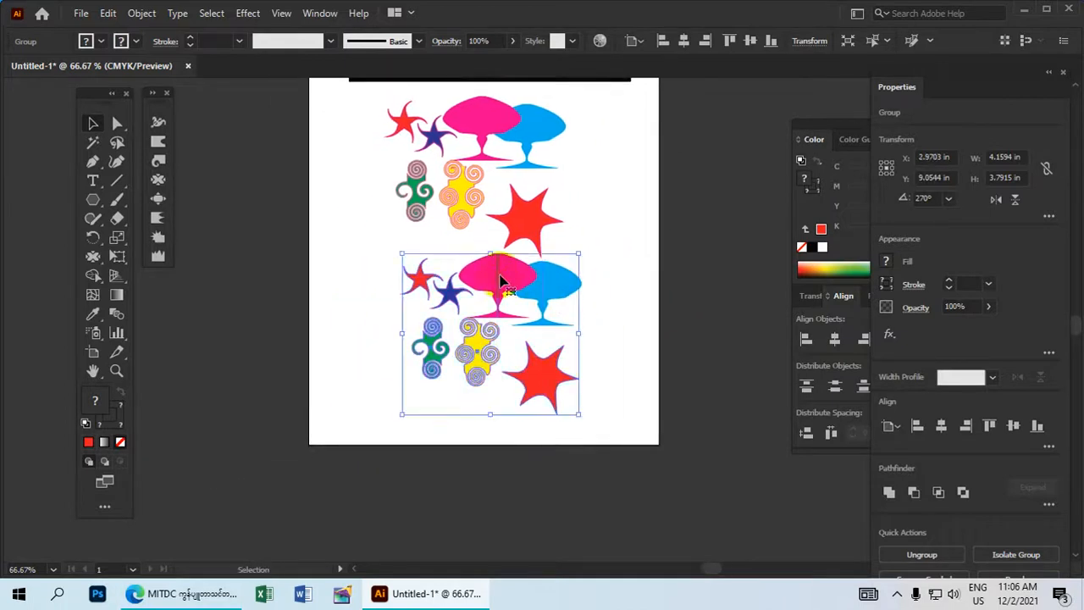
{"action": "left_click", "coordinate": [581, 300]}
{"action": "key", "text": "Delete"}
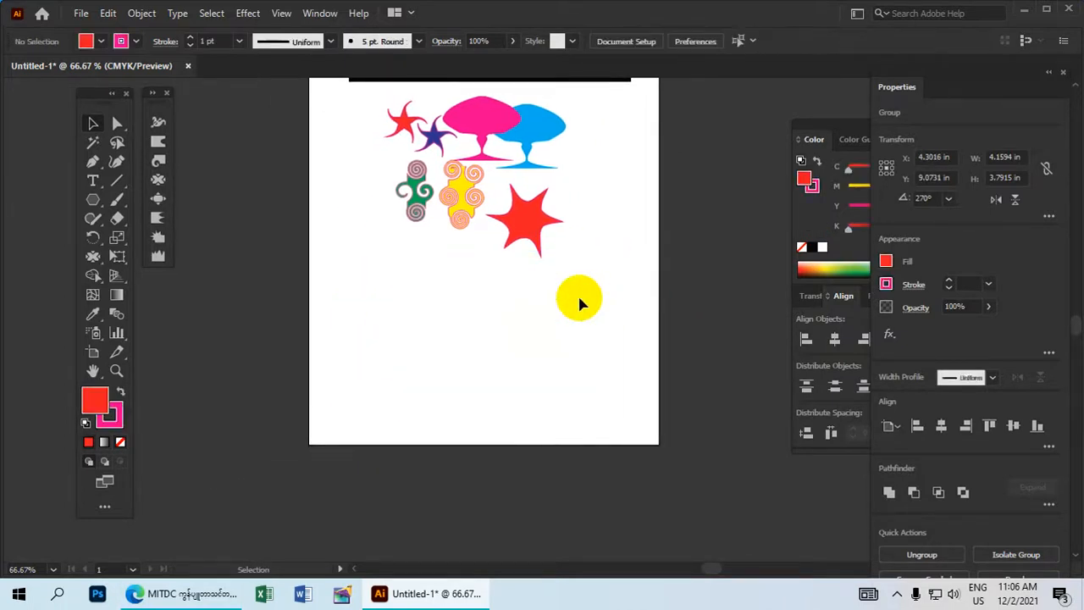
Enlarge the remaining group to about 5.58 by 5.09 in, place it below the banner and deselect it.
{"action": "left_click_drag", "start_coordinate": [527, 195], "coordinate": [480, 286]}
{"action": "left_click", "coordinate": [477, 315]}
{"action": "left_click_drag", "start_coordinate": [513, 346], "coordinate": [491, 395]}
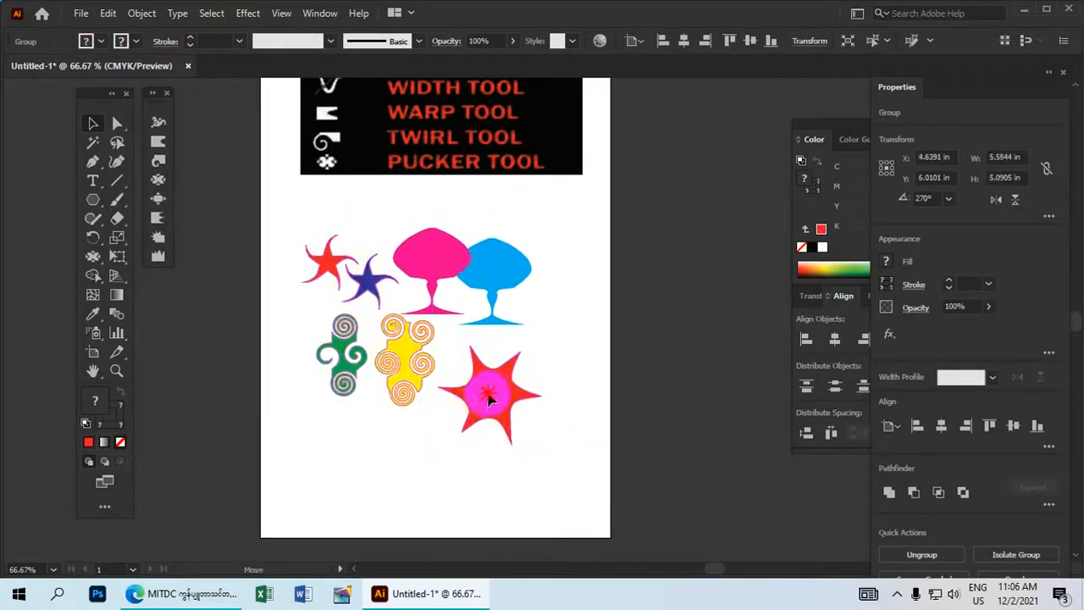
{"action": "left_click_drag", "start_coordinate": [571, 315], "coordinate": [586, 345]}
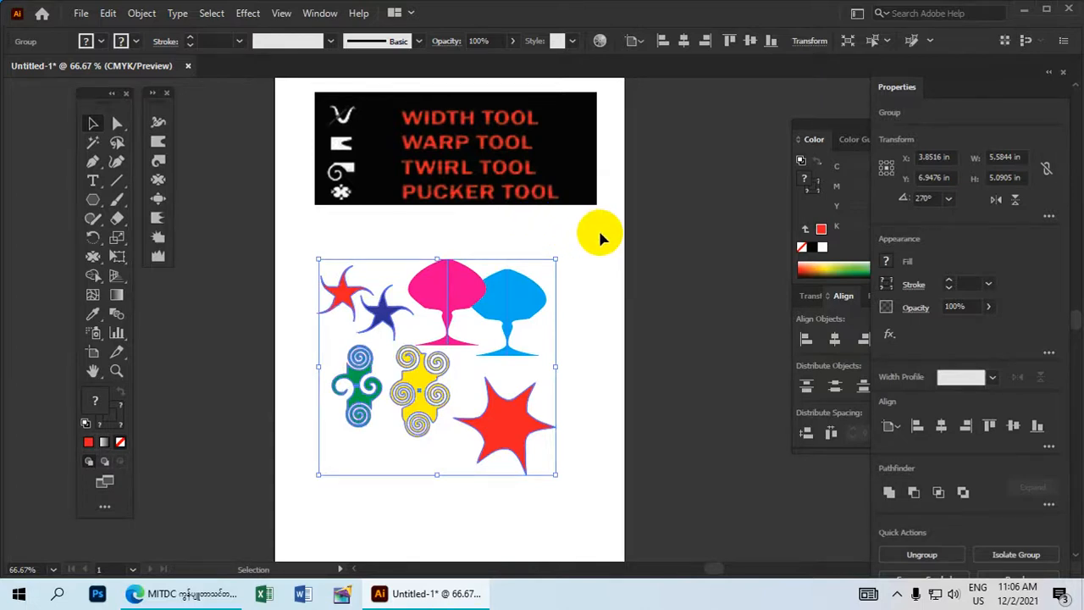
{"action": "left_click_drag", "start_coordinate": [531, 387], "coordinate": [545, 266]}
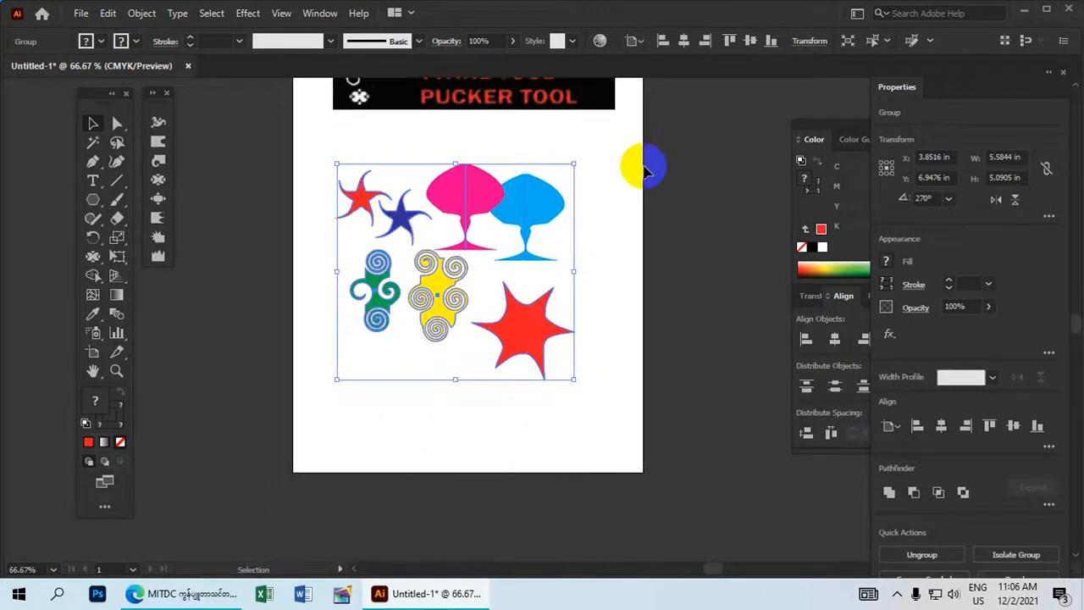
{"action": "left_click", "coordinate": [573, 222]}
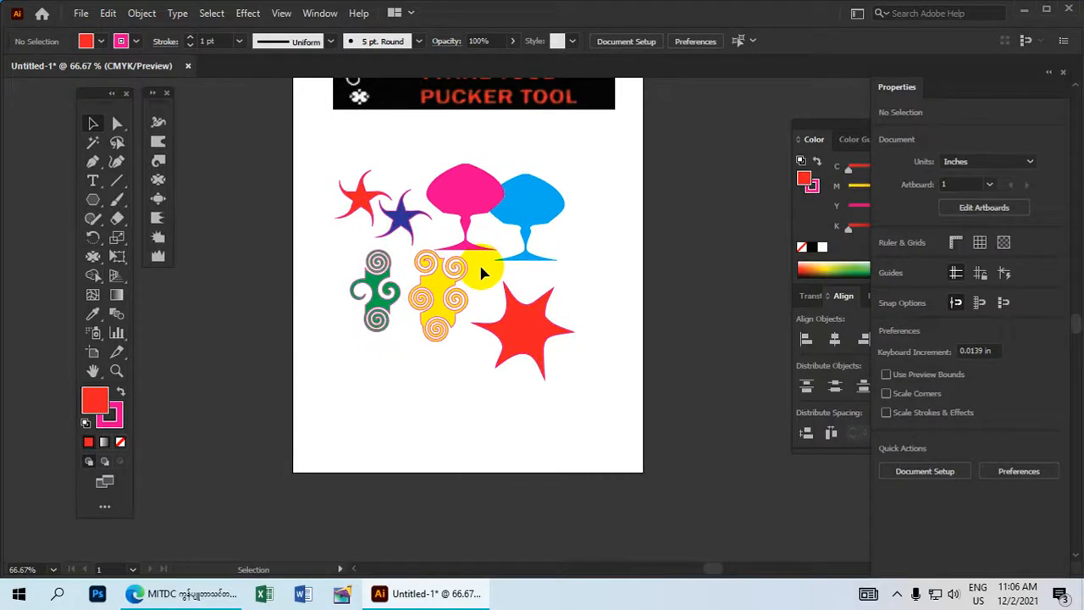
{"action": "left_click_drag", "start_coordinate": [453, 243], "coordinate": [442, 288]}
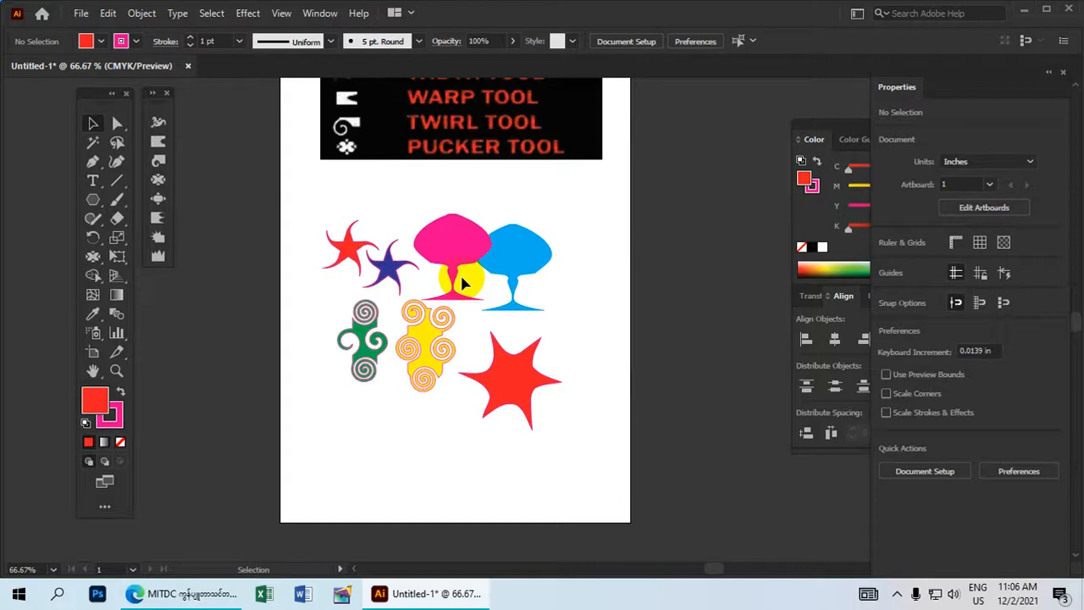
{"action": "left_click_drag", "start_coordinate": [468, 230], "coordinate": [458, 286]}
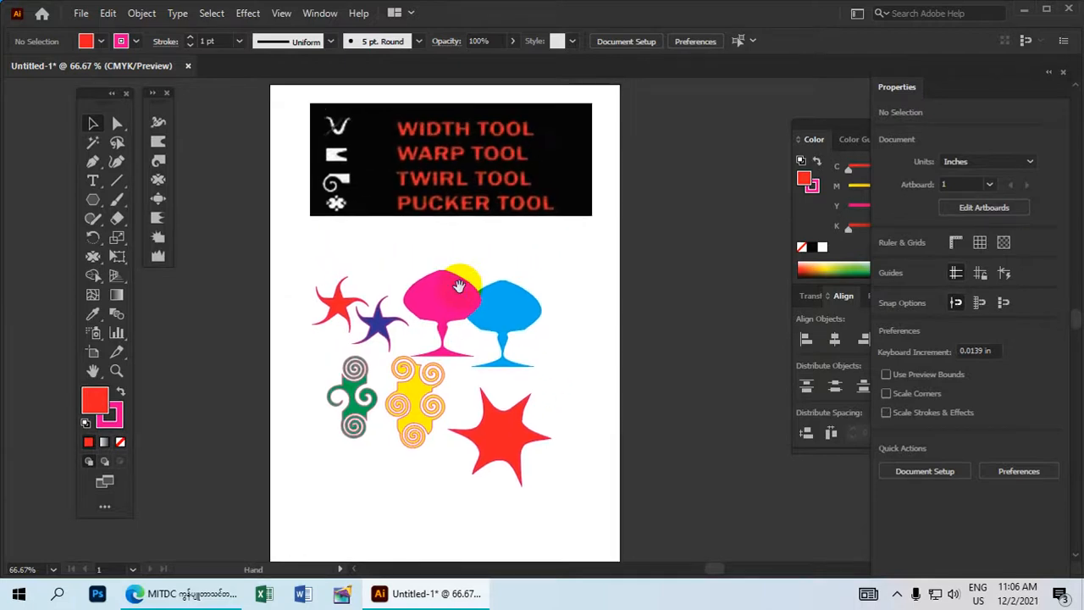